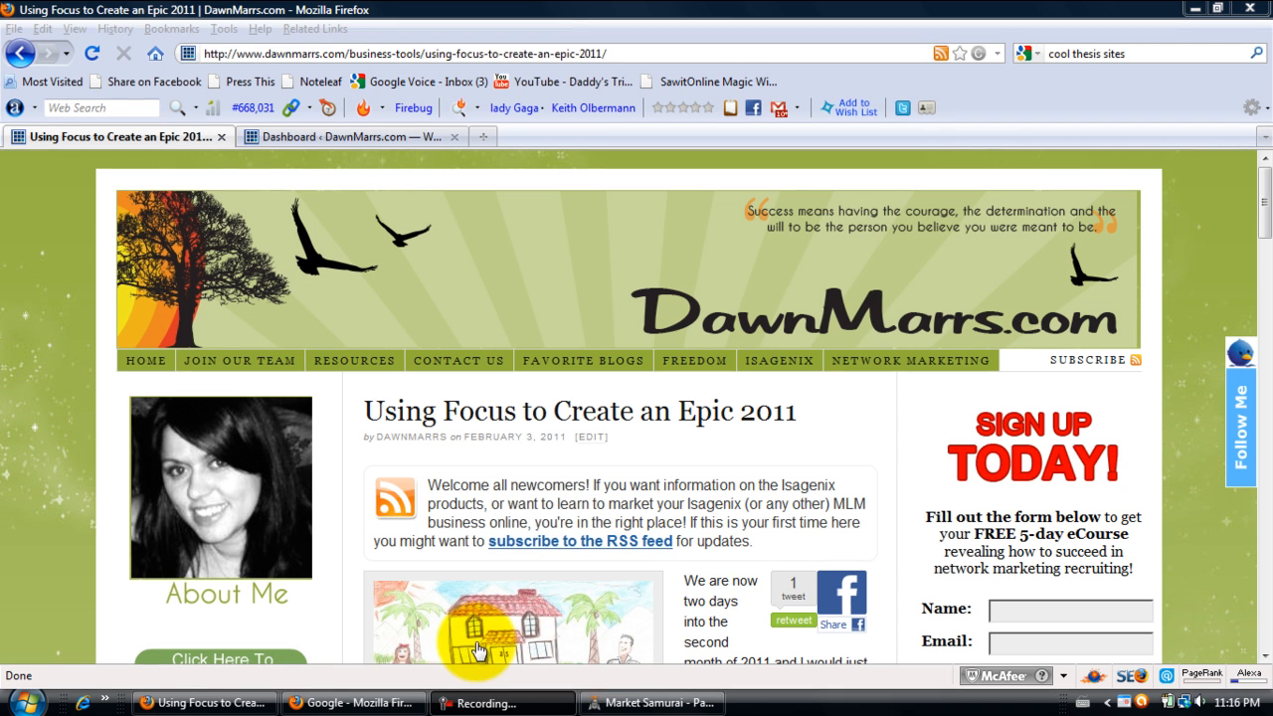
Switch to the Google browser window and search the web for "bounce houses"
left_click(398, 701)
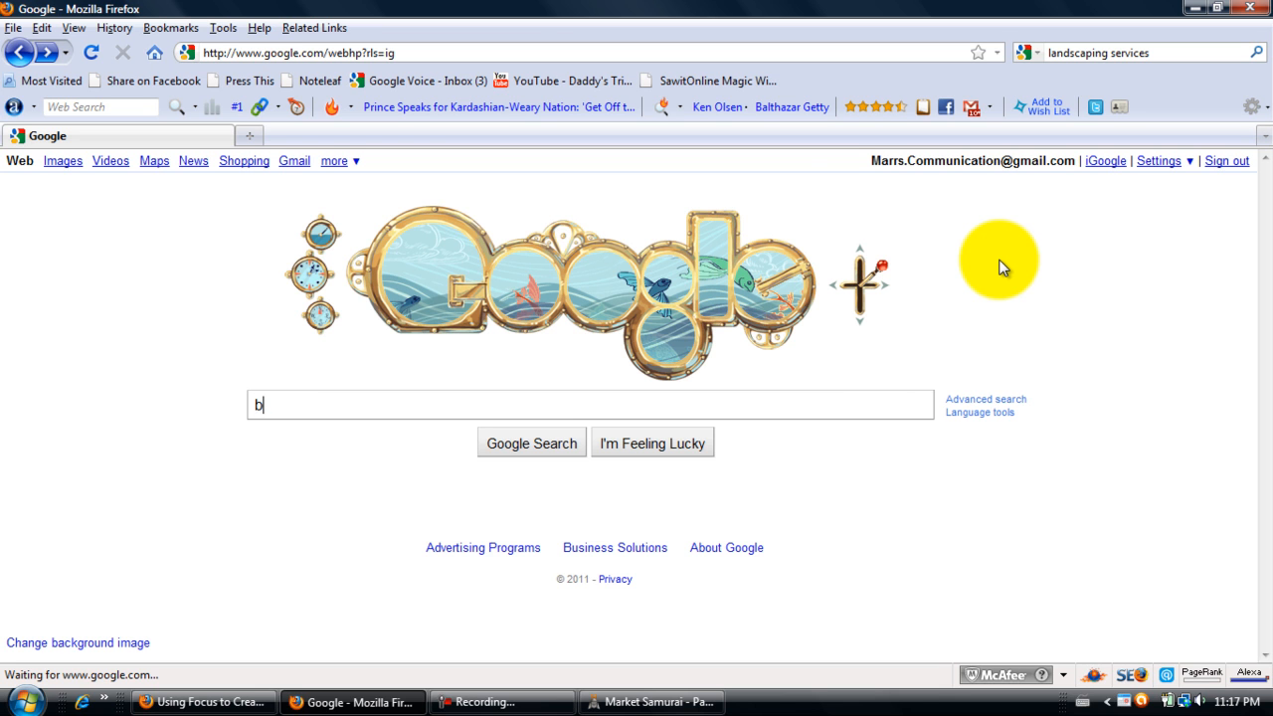
type("bu")
key("BackSpace")
type("ounce houses")
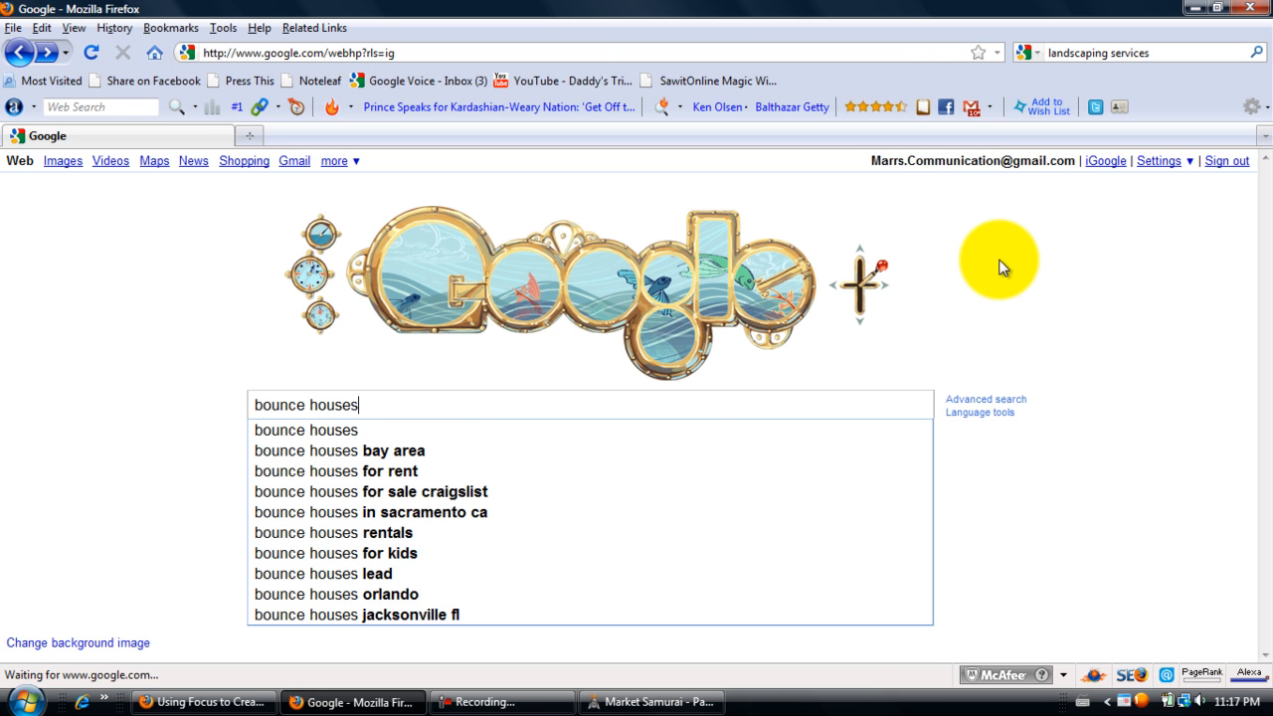
key("Return")
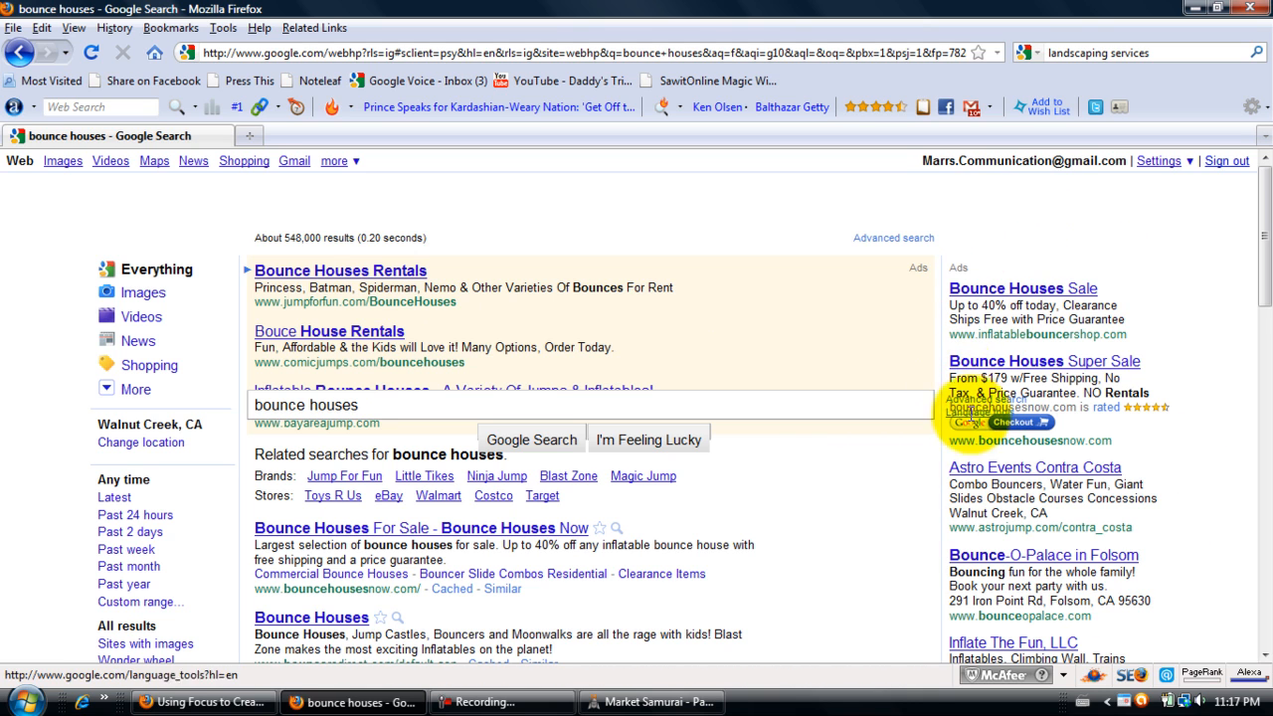
Examine the sponsored ads and the organic listings on the bounce houses results page
scroll(1210, 409, "down", 4)
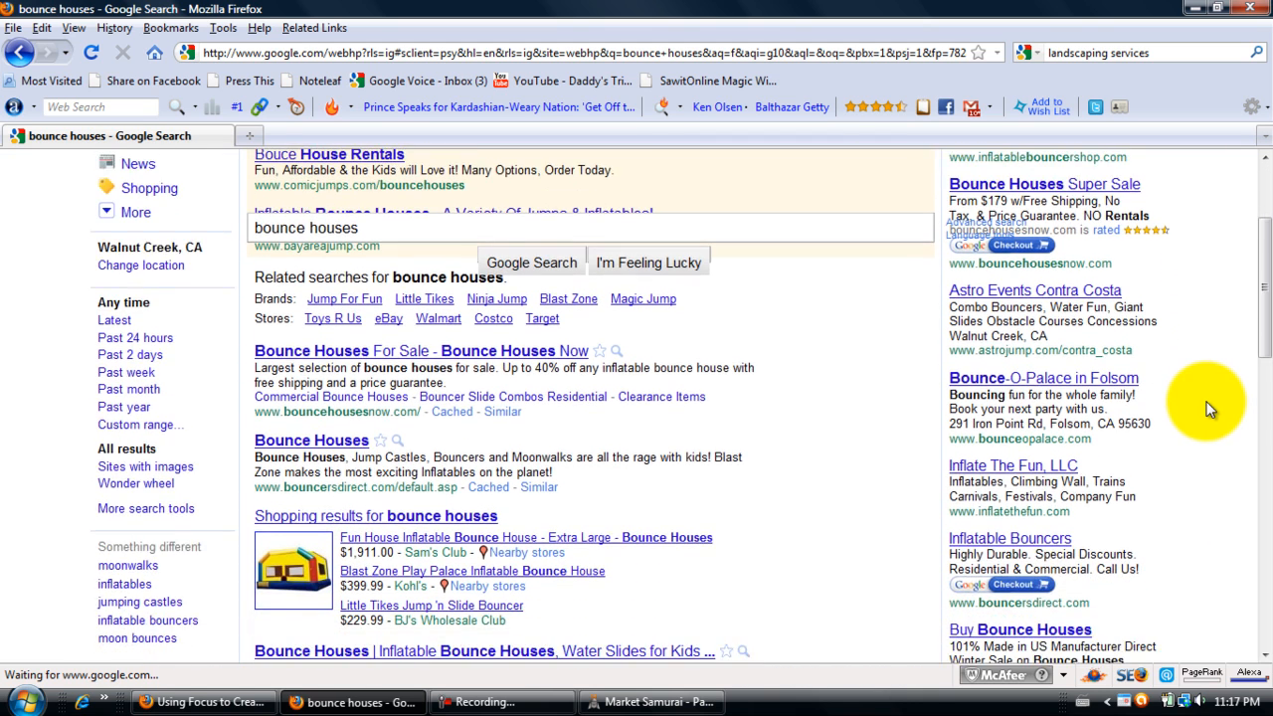
scroll(1209, 409, "down", 1)
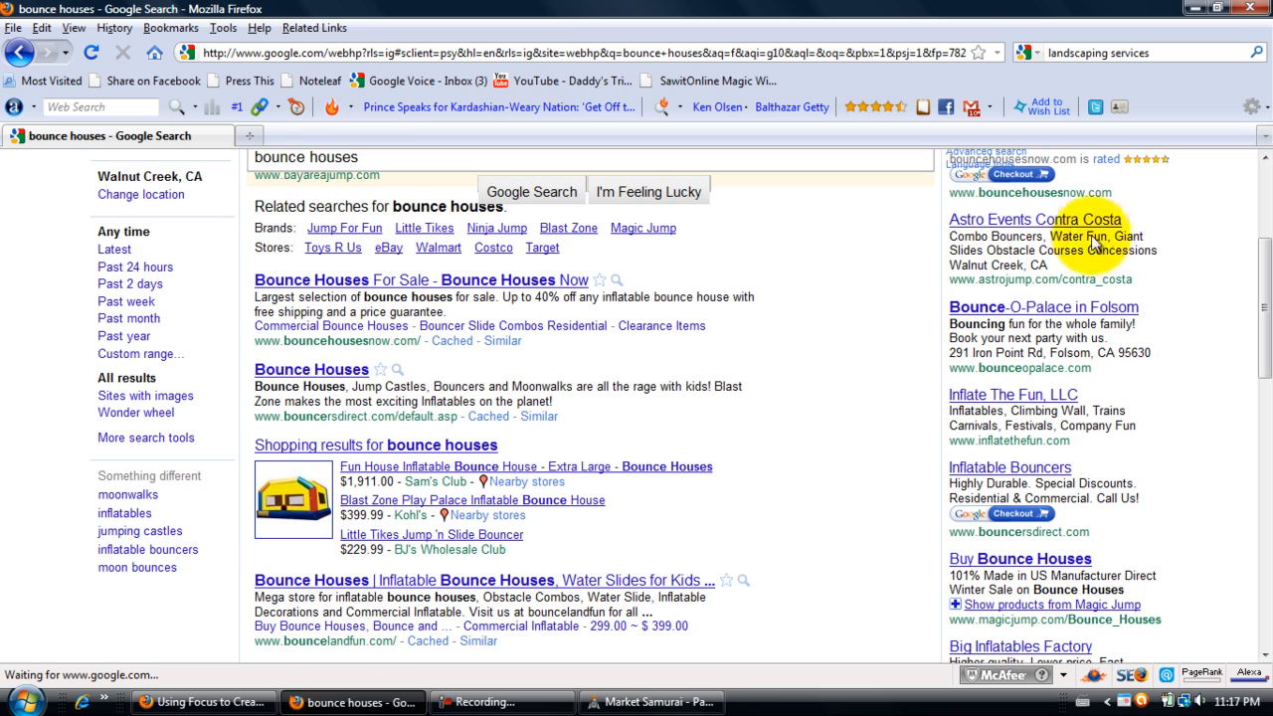
scroll(1154, 393, "down", 3)
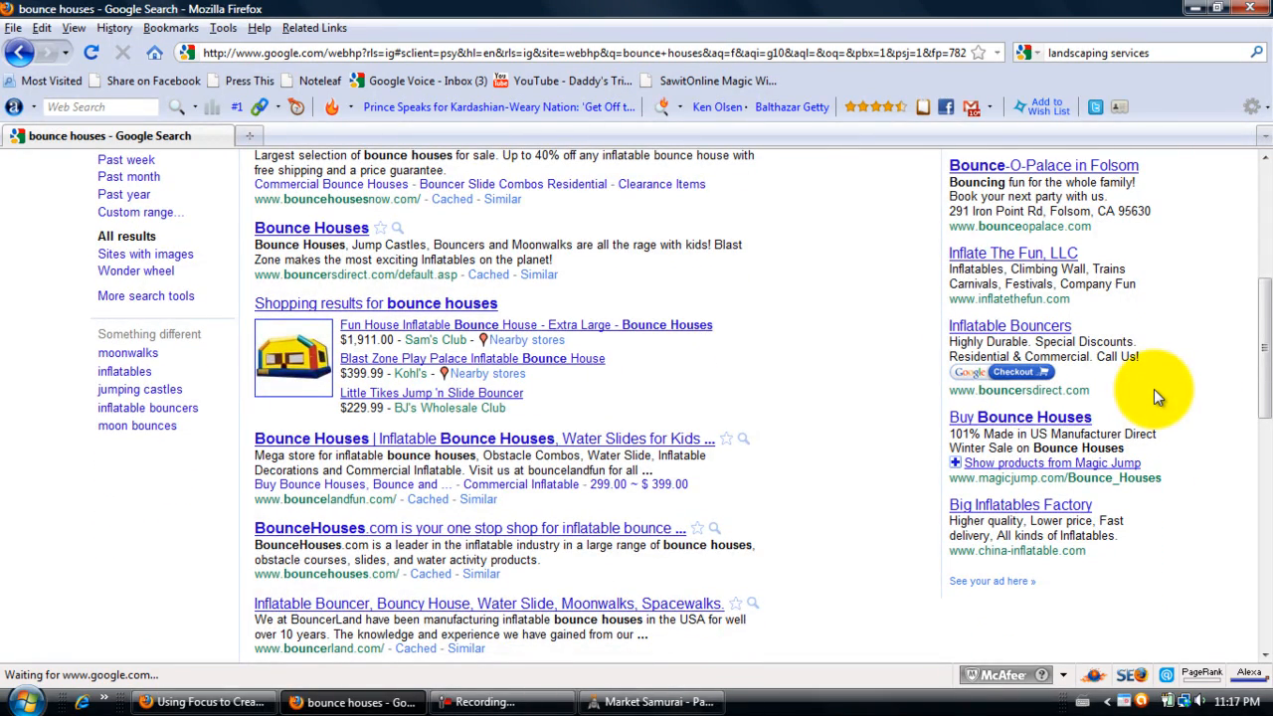
scroll(1156, 393, "up", 6)
left_click(971, 387)
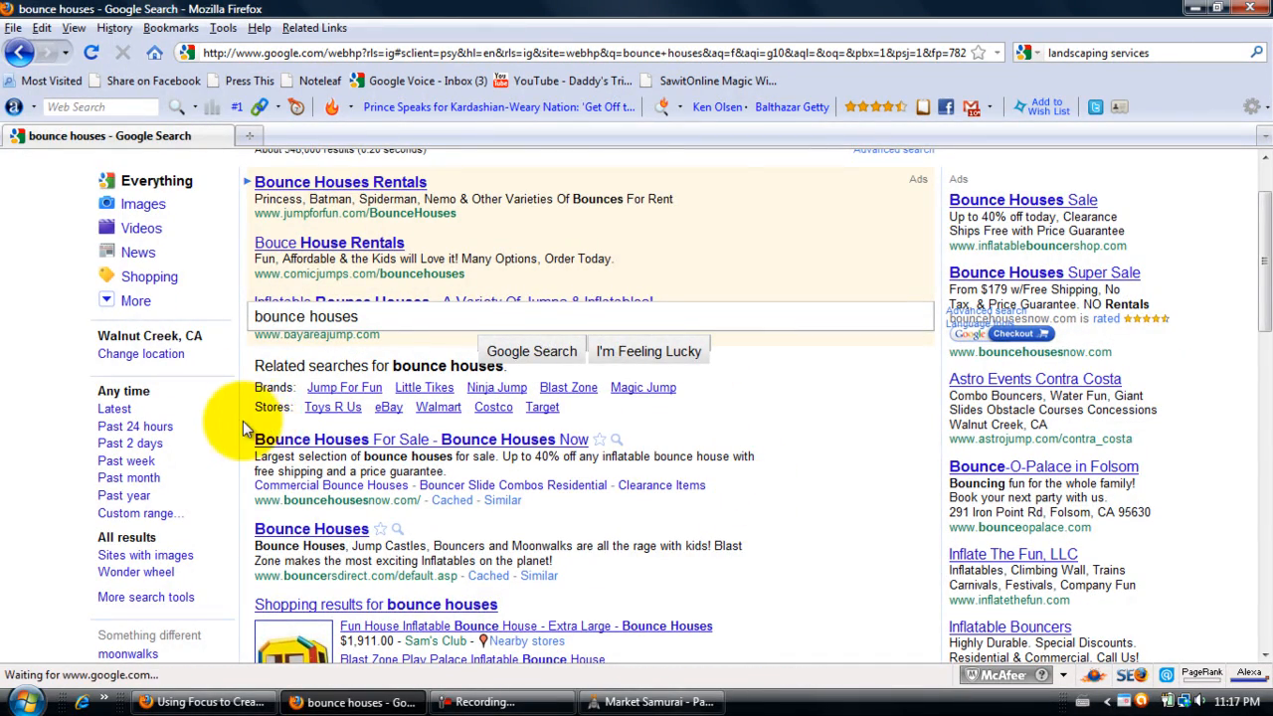
scroll(244, 437, "down", 2)
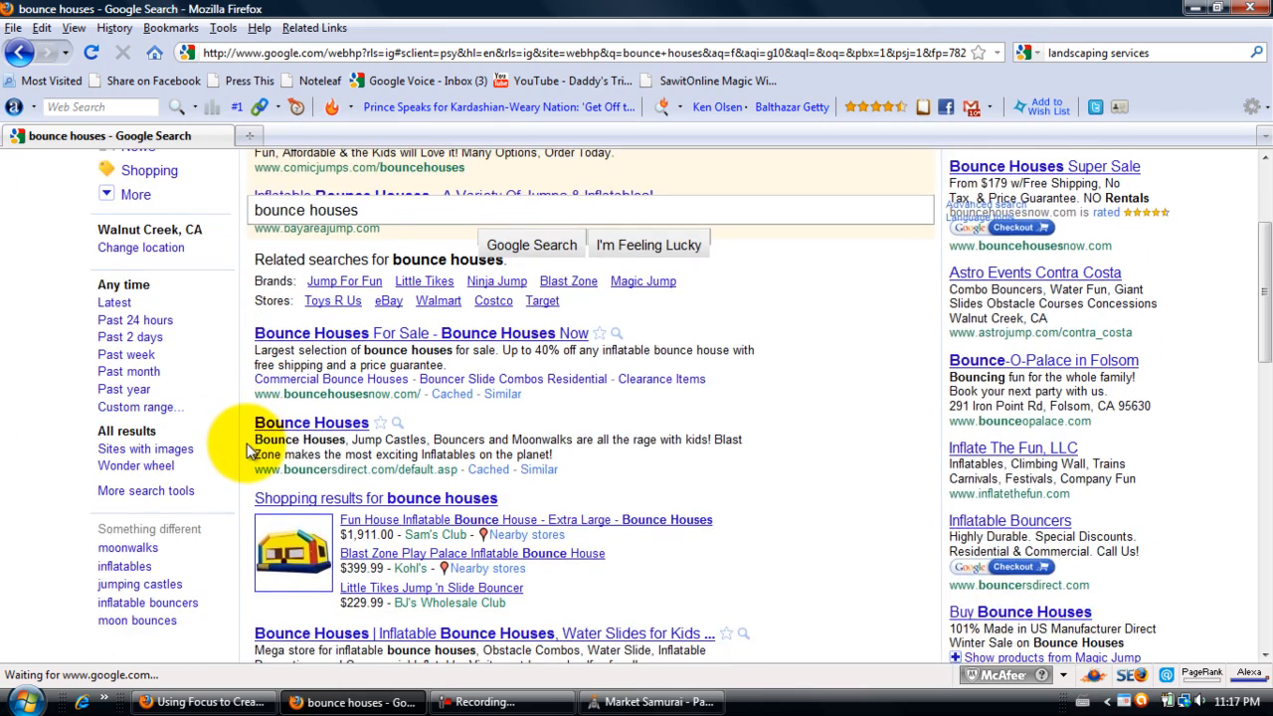
scroll(249, 447, "down", 3)
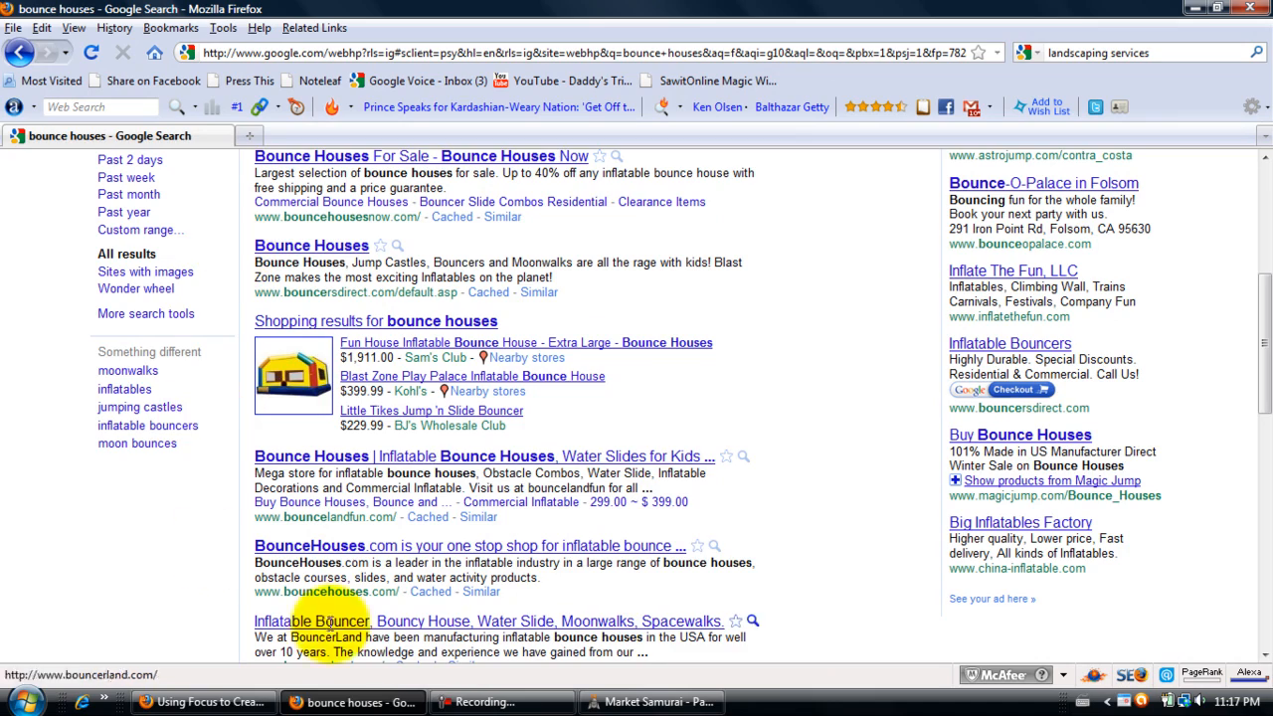
scroll(846, 487, "up", 6)
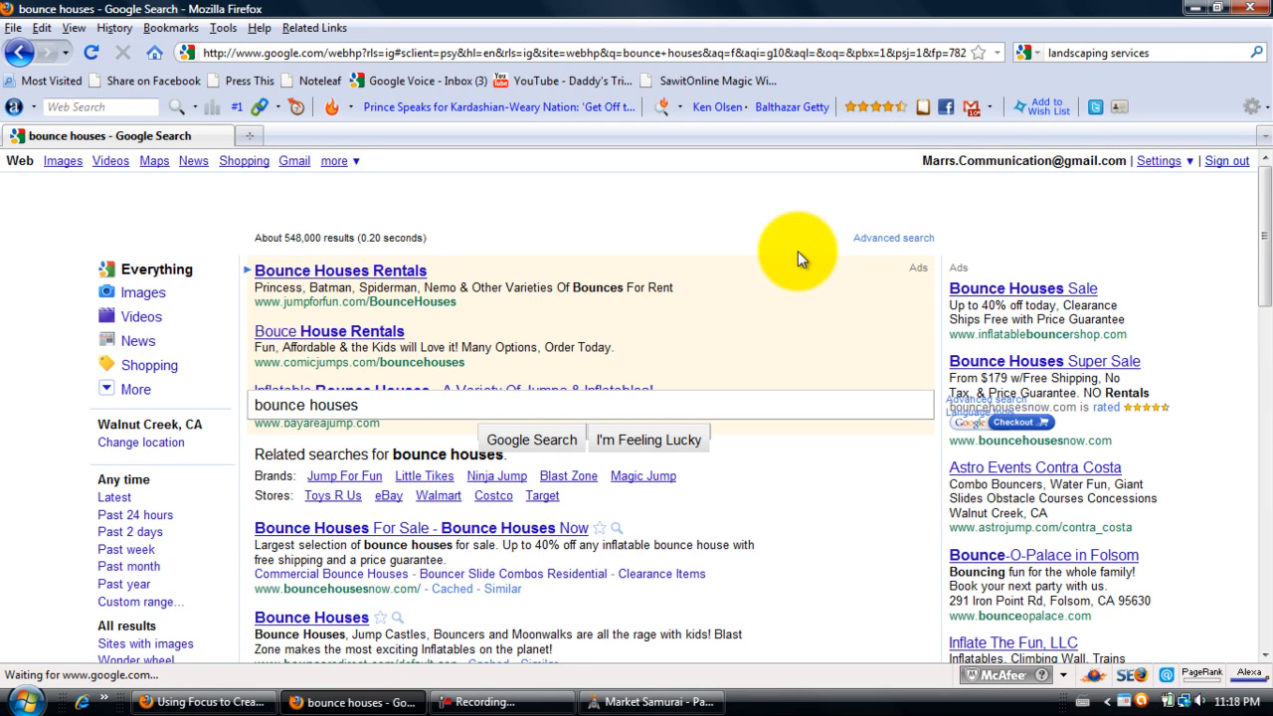
Search Google for "google adwords keyword tool" and open the official Google AdWords Keyword Tool result
left_click_drag(359, 405, 245, 402)
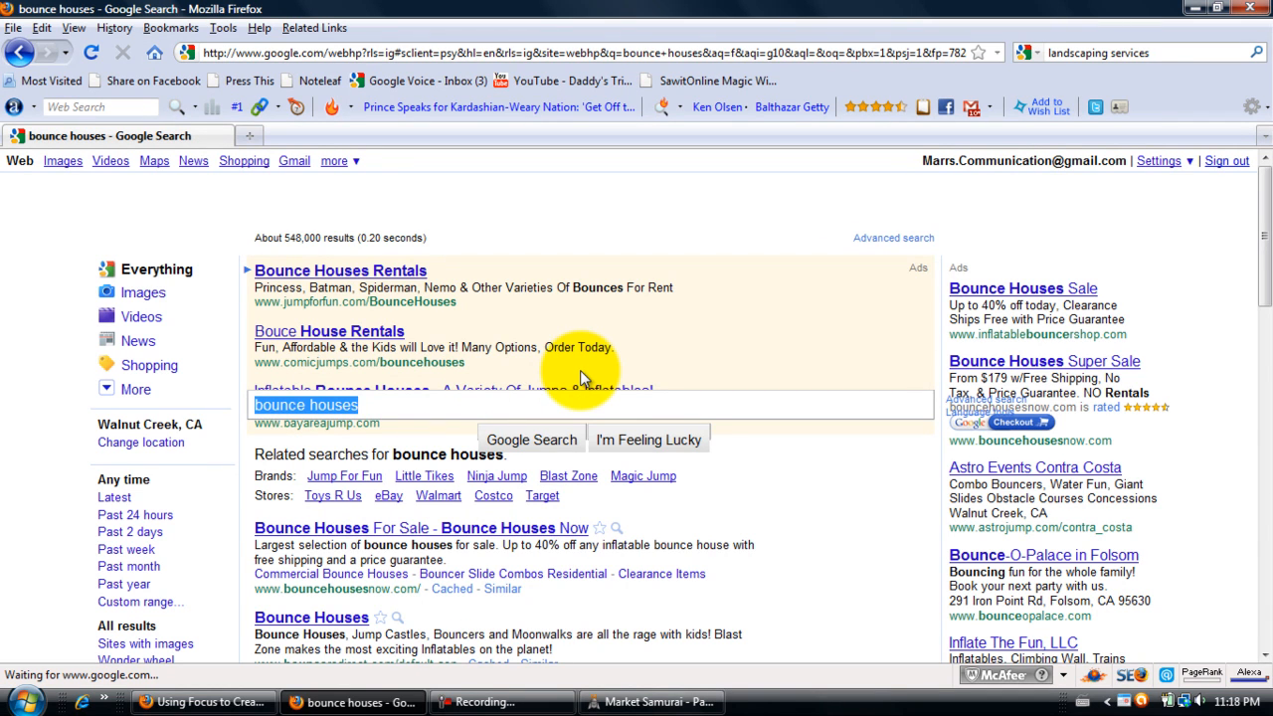
type("google adwords")
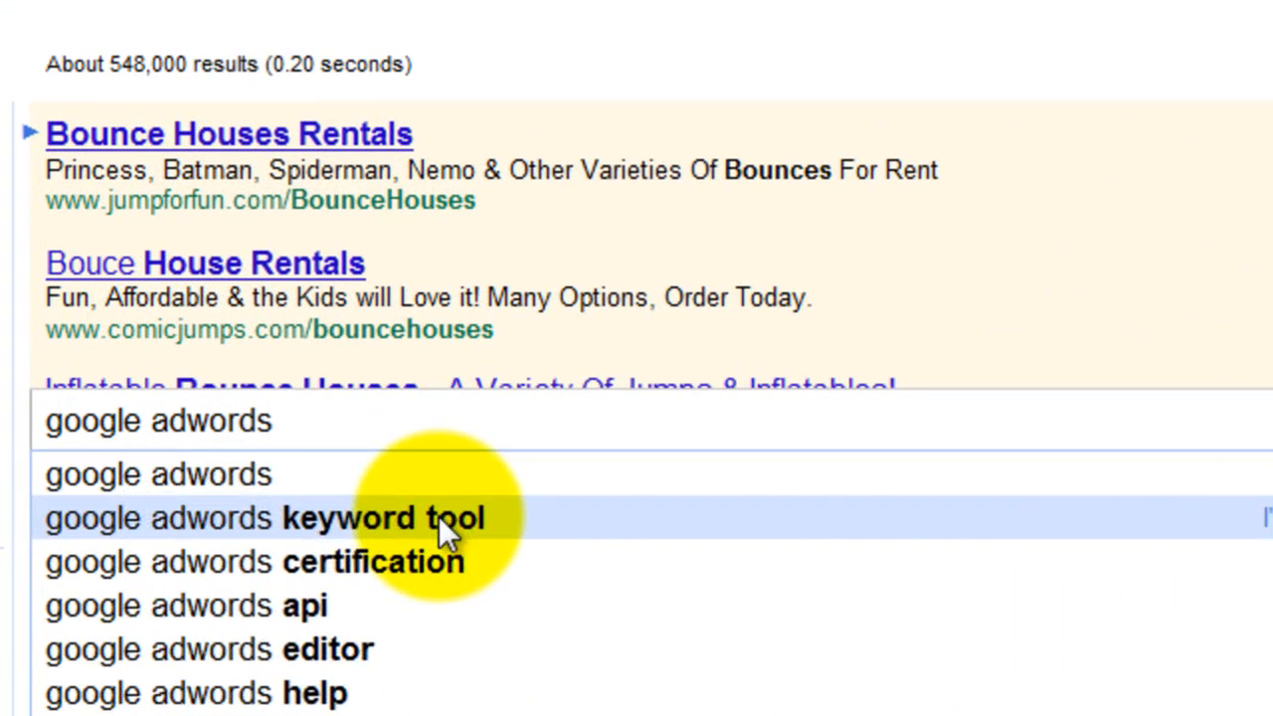
left_click(439, 452)
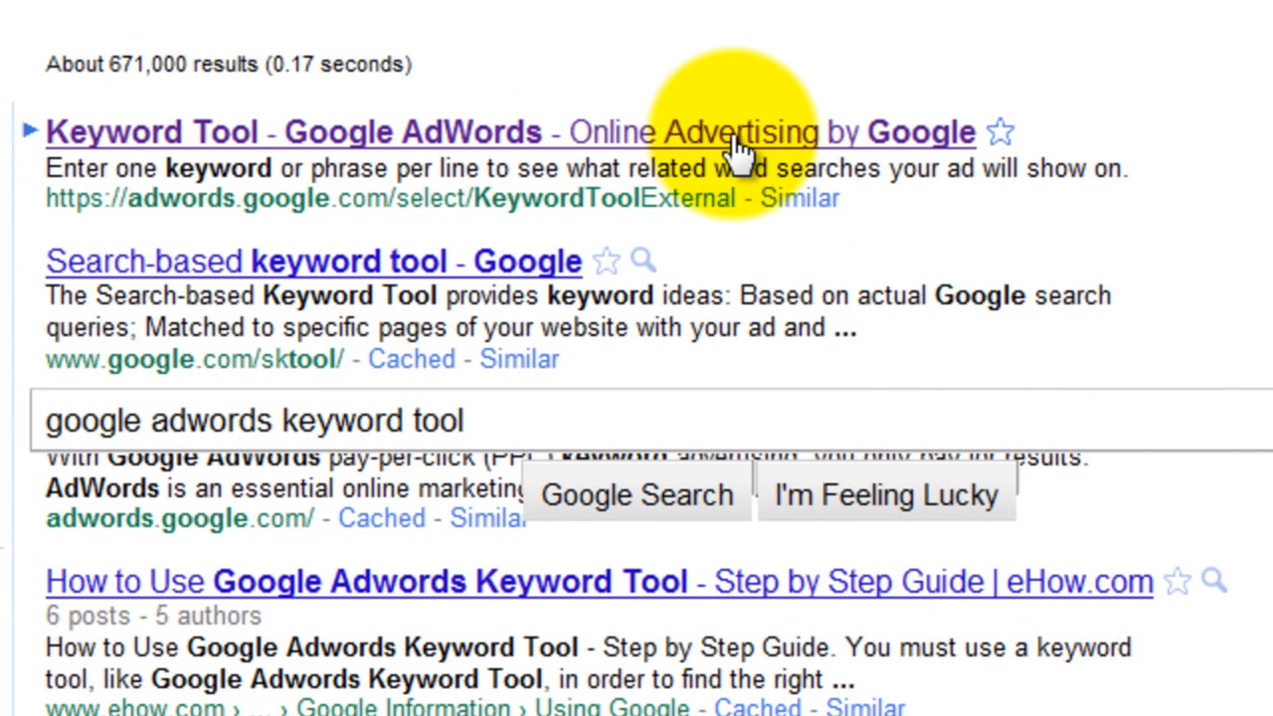
left_click(649, 132)
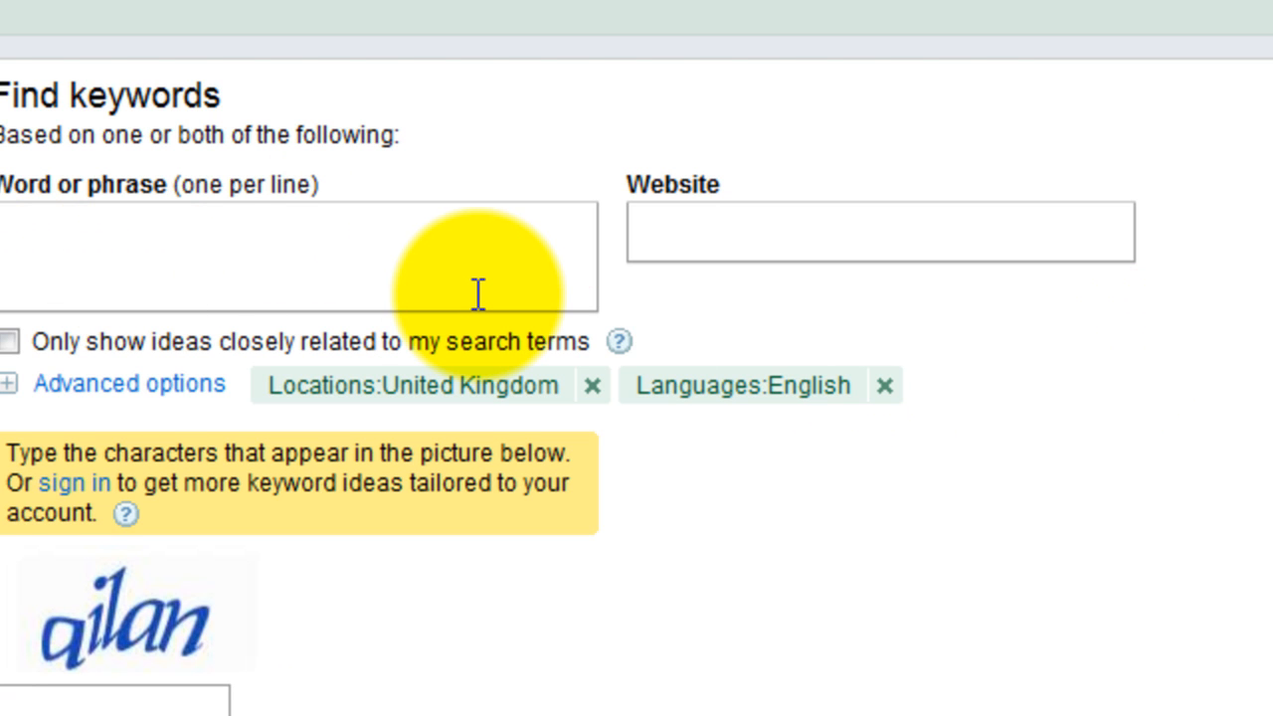
Run a keyword search for the phrase "bounce house", completing the captcha verification characters
type("bounce house")
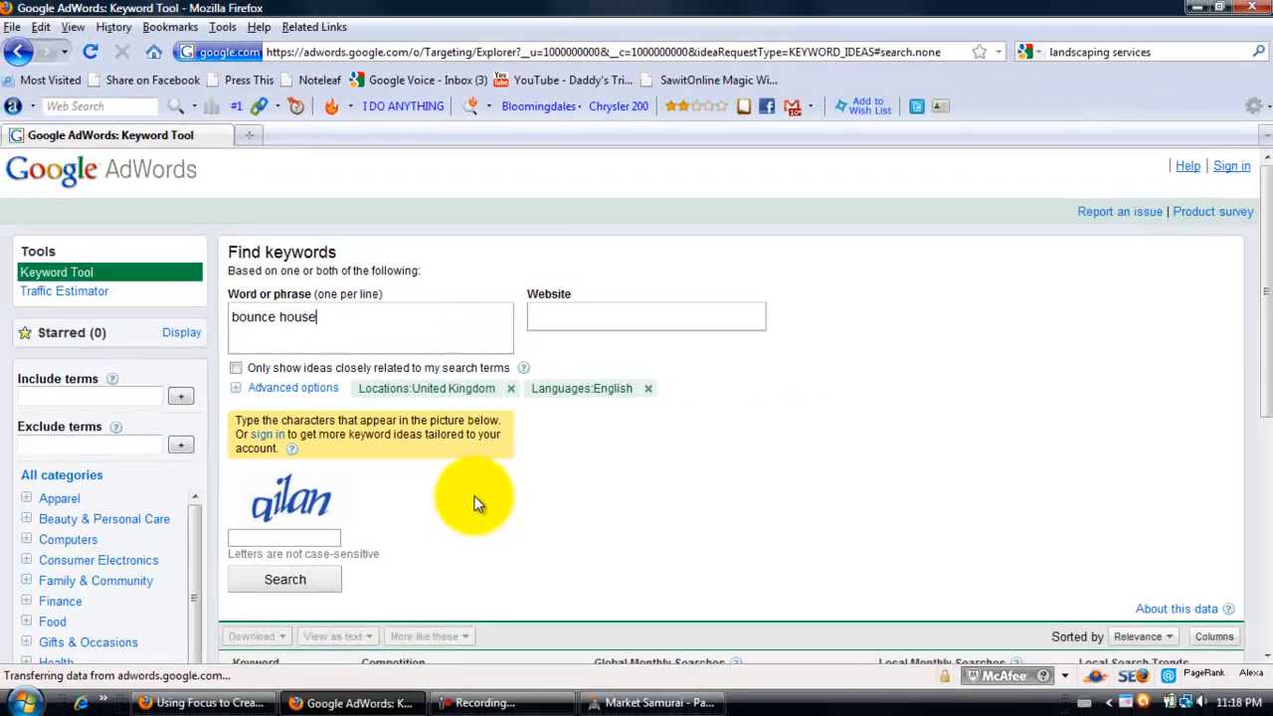
scroll(475, 504, "down", 1)
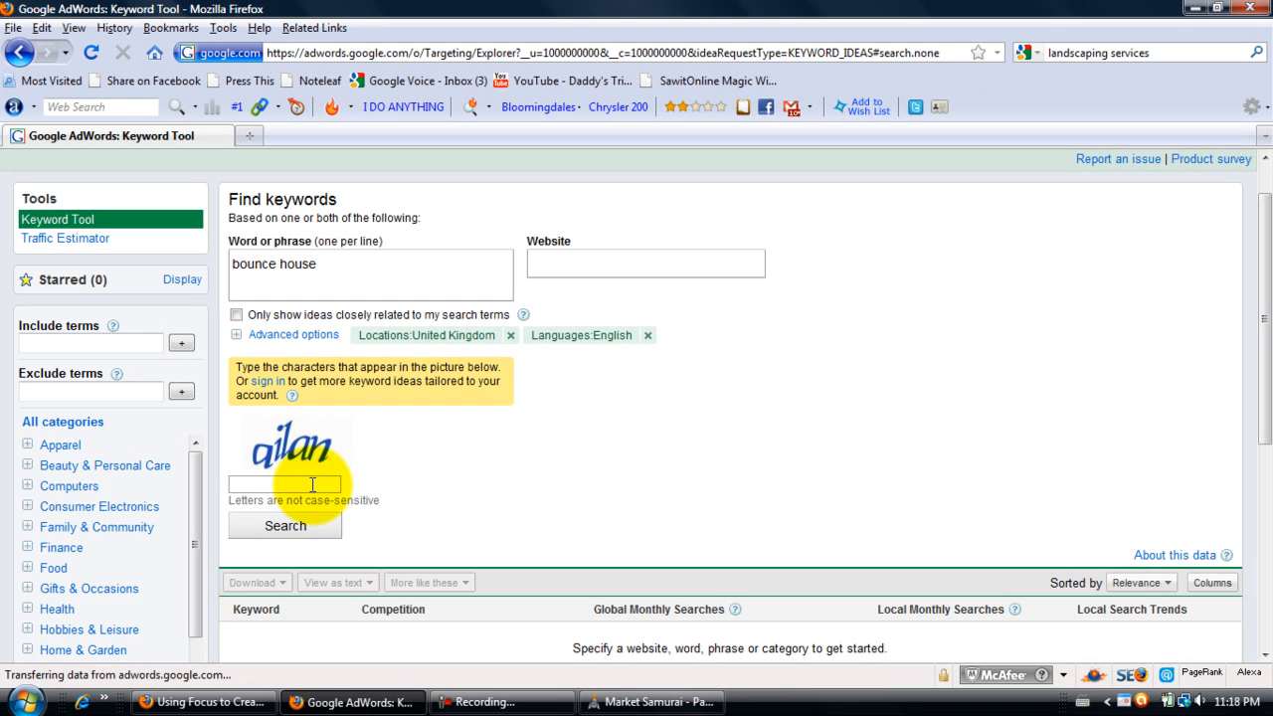
left_click(313, 484)
type("ailan")
left_click(274, 527)
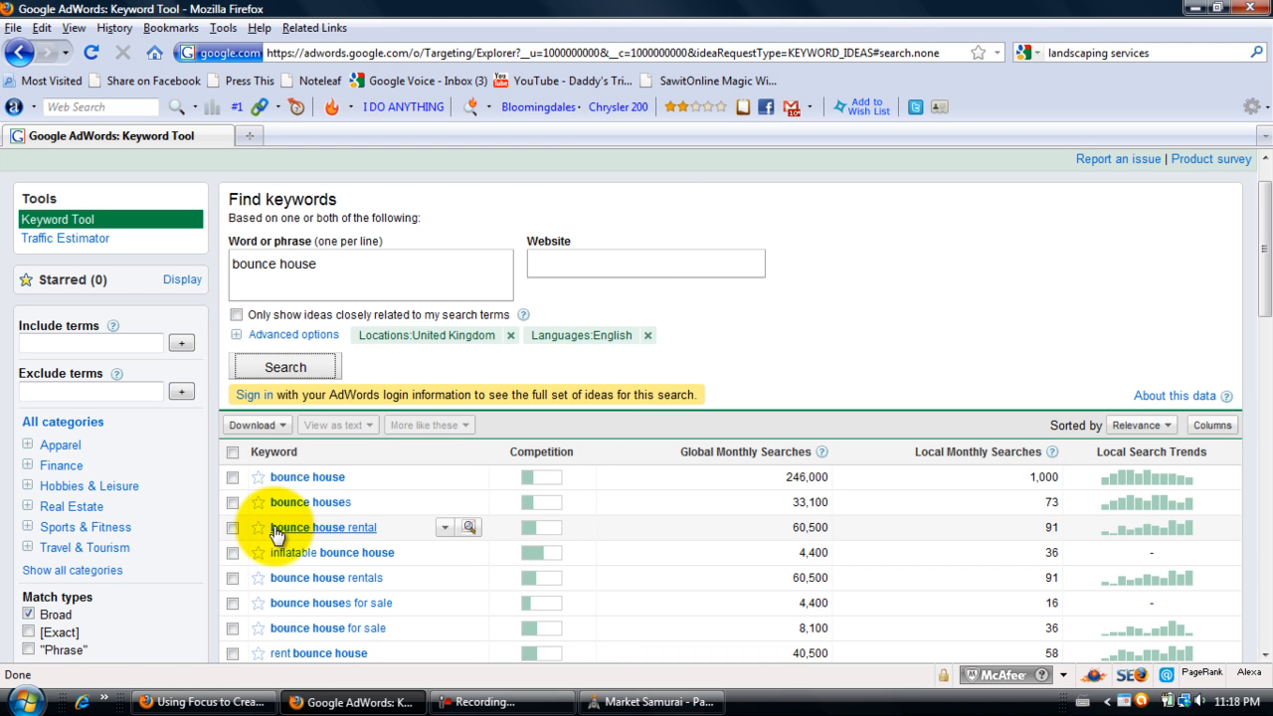
Review the bounce house keyword ideas, comparing their competition and their global and local monthly searches
scroll(936, 346, "down", 1)
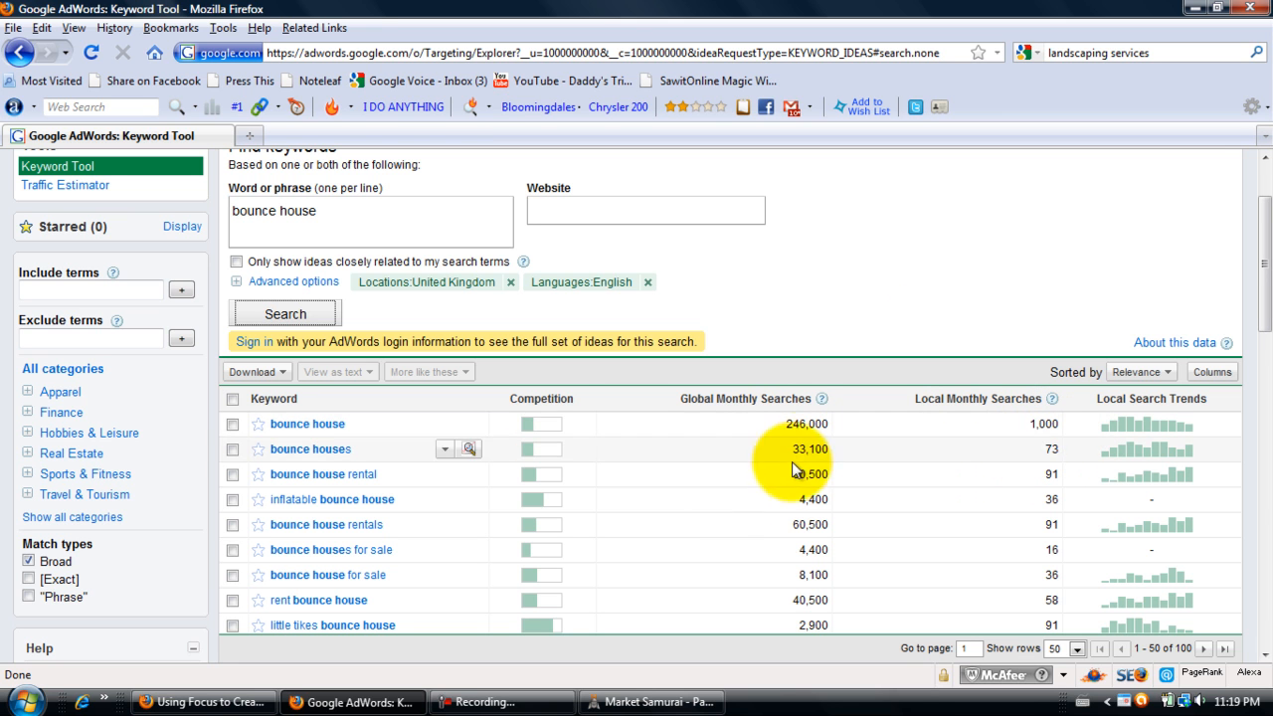
scroll(568, 427, "down", 1)
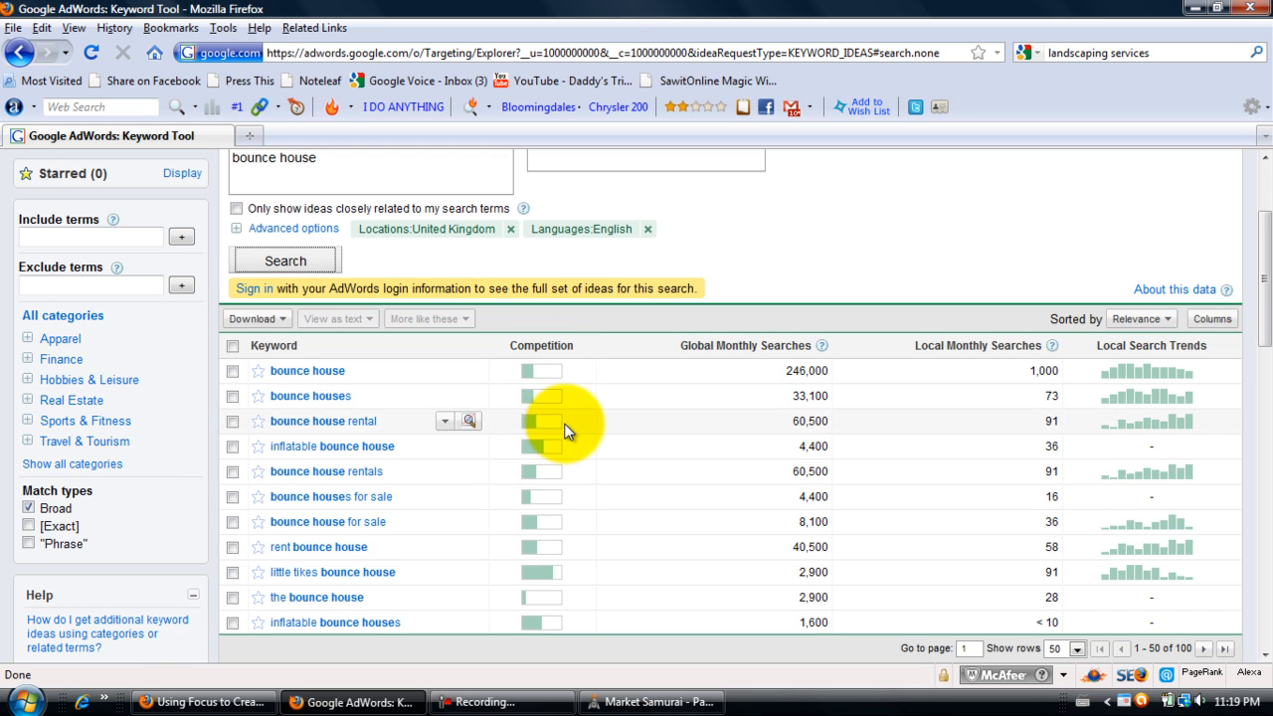
scroll(560, 453, "down", 1)
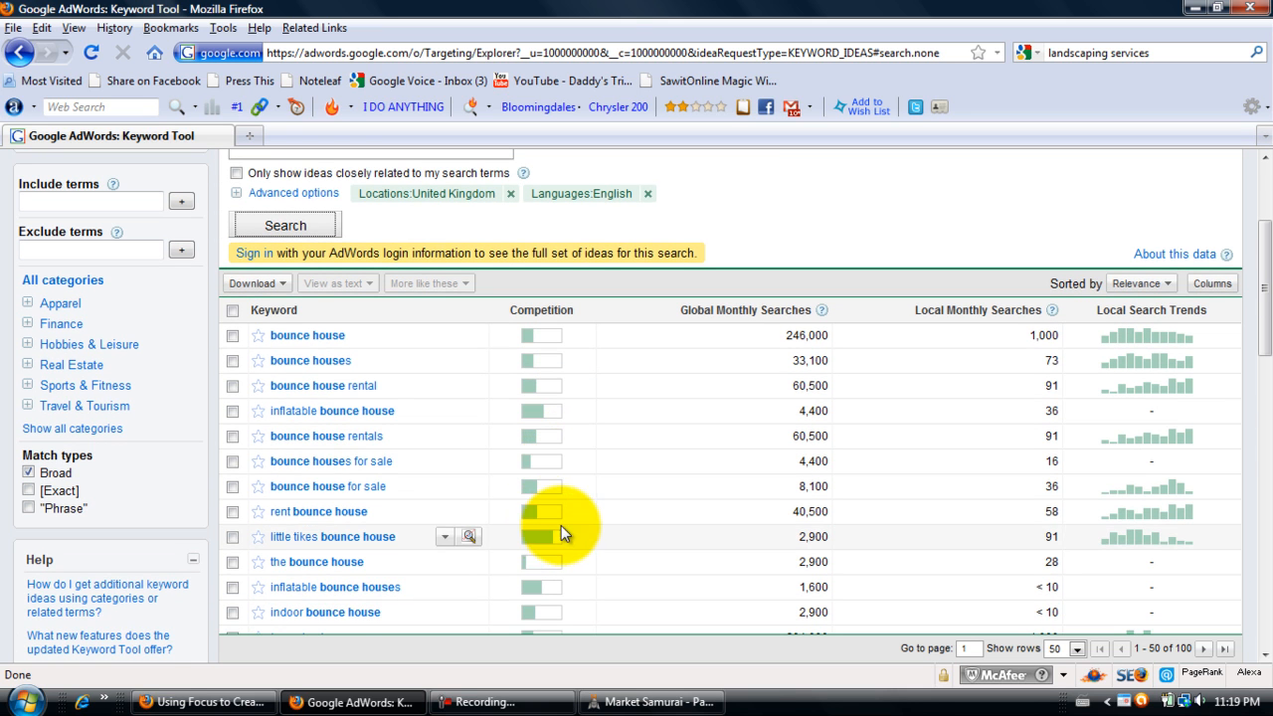
scroll(561, 525, "down", 1)
scroll(395, 341, "down", 2)
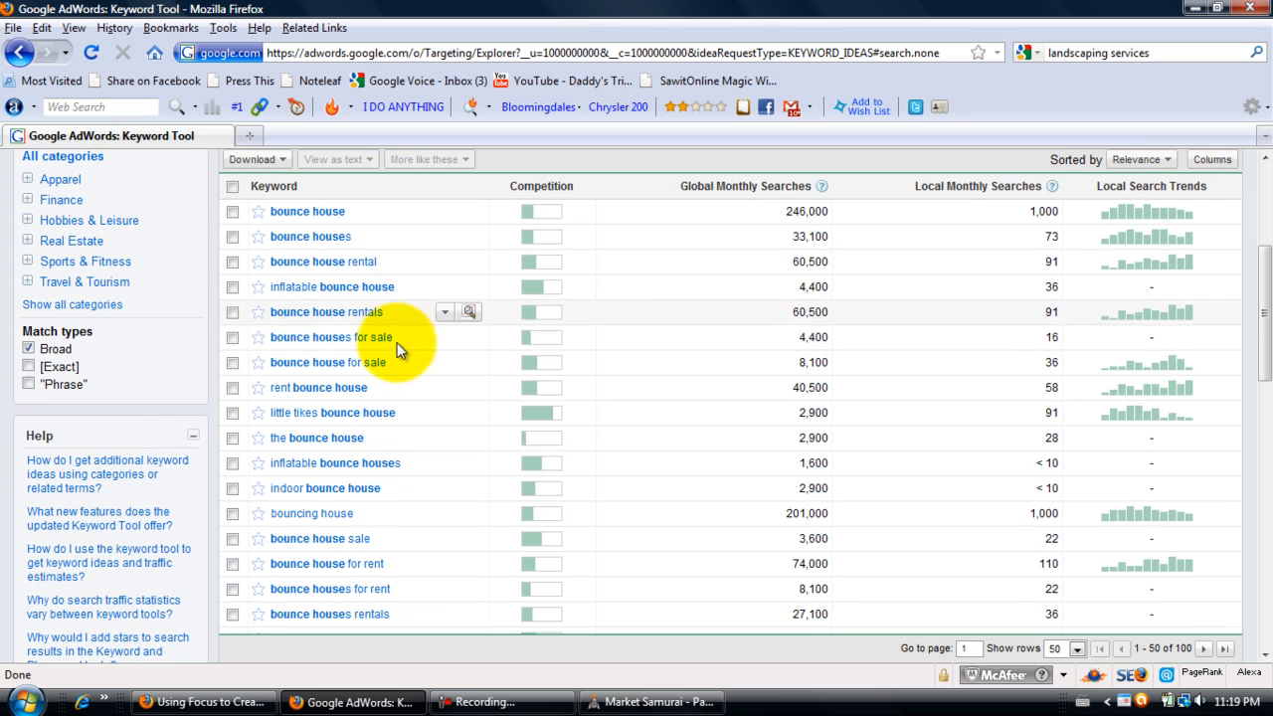
scroll(401, 363, "down", 2)
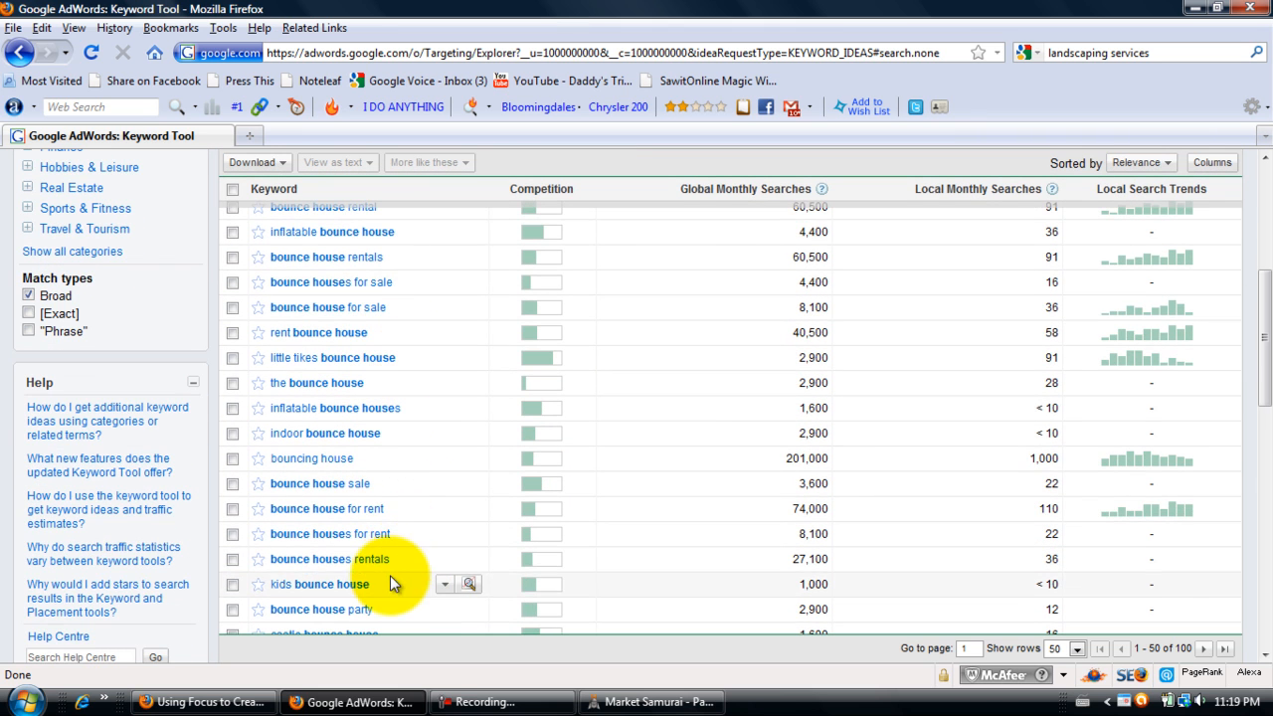
scroll(389, 577, "down", 3)
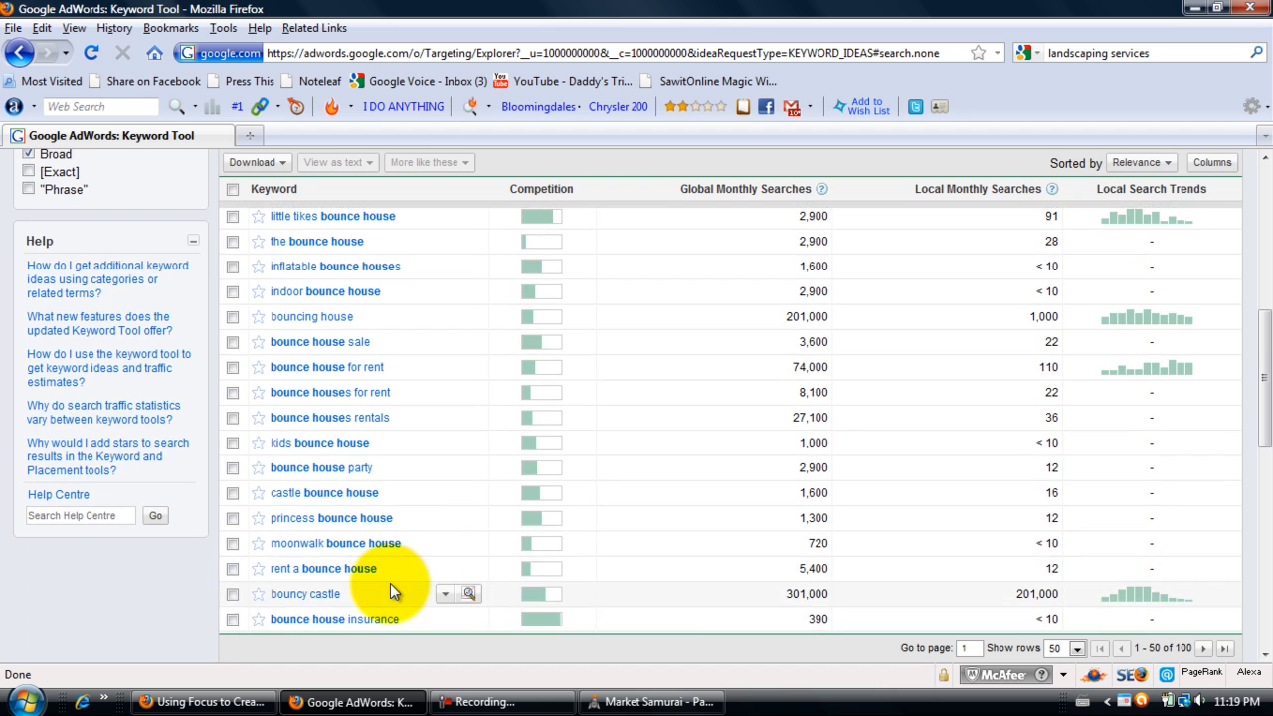
scroll(389, 585, "down", 5)
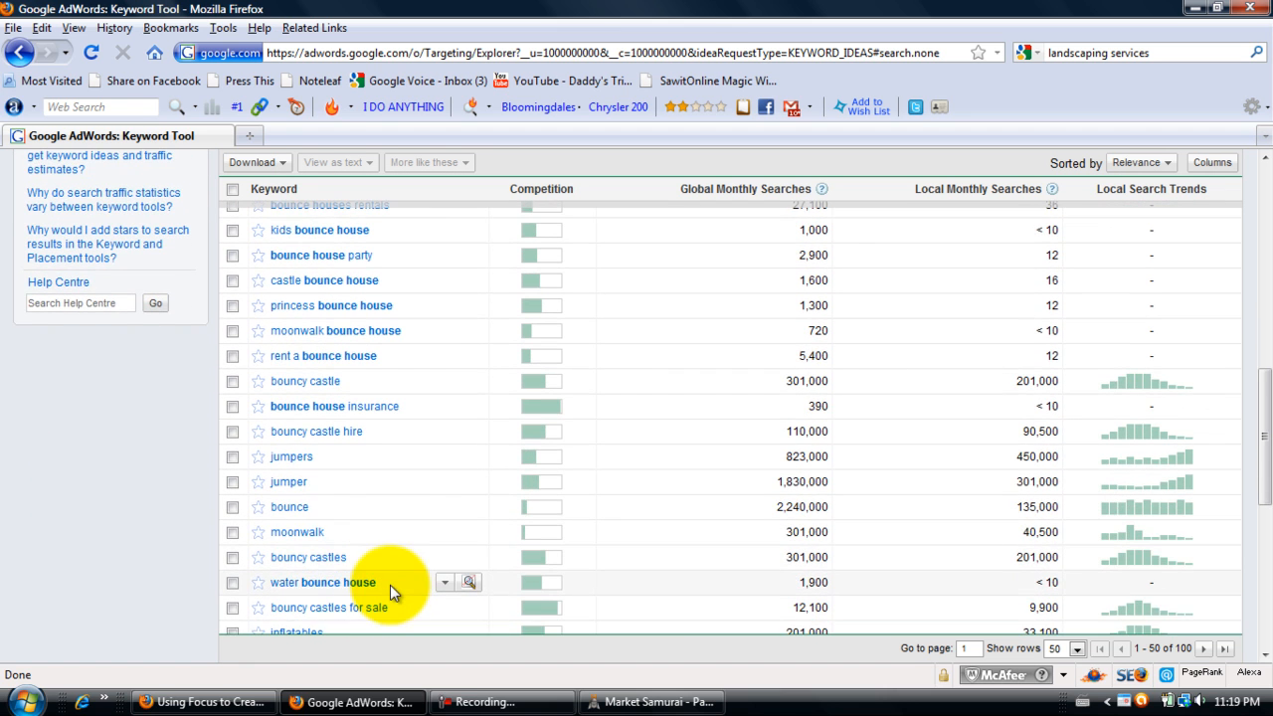
scroll(391, 584, "down", 1)
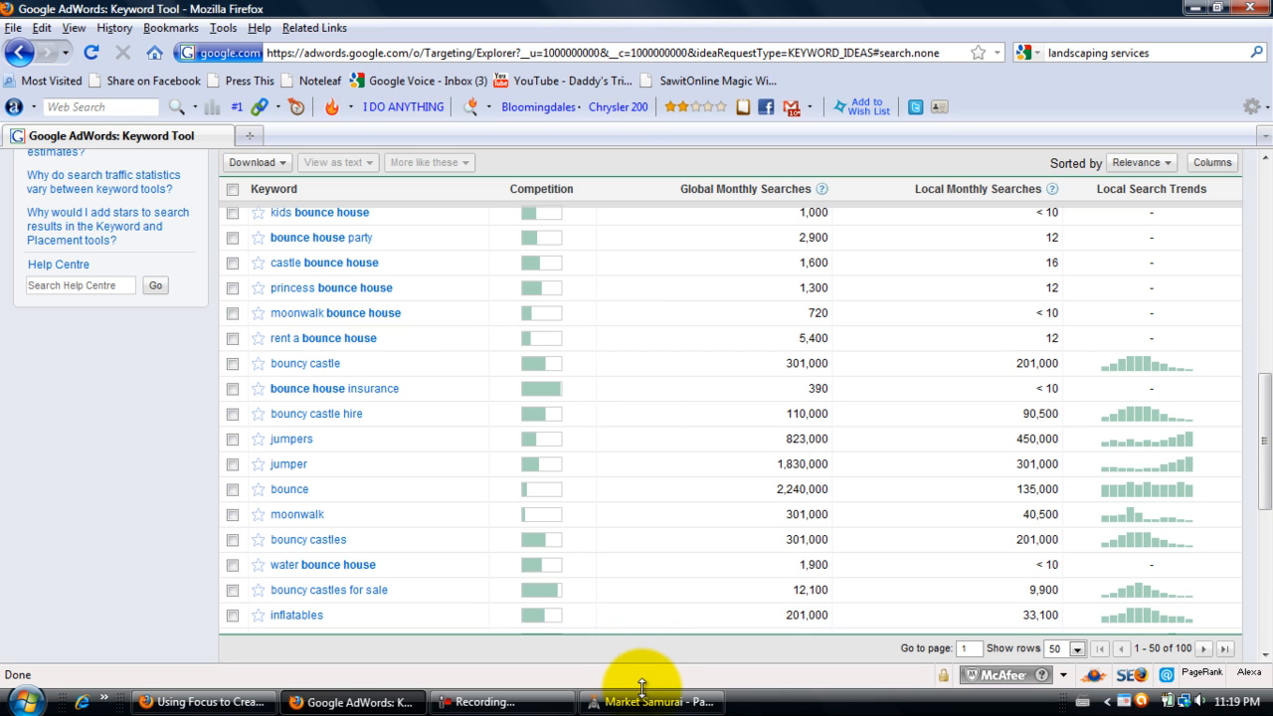
Switch to Market Samurai and create a new project with the keyword "bounce houses"
mouse_move(645, 702)
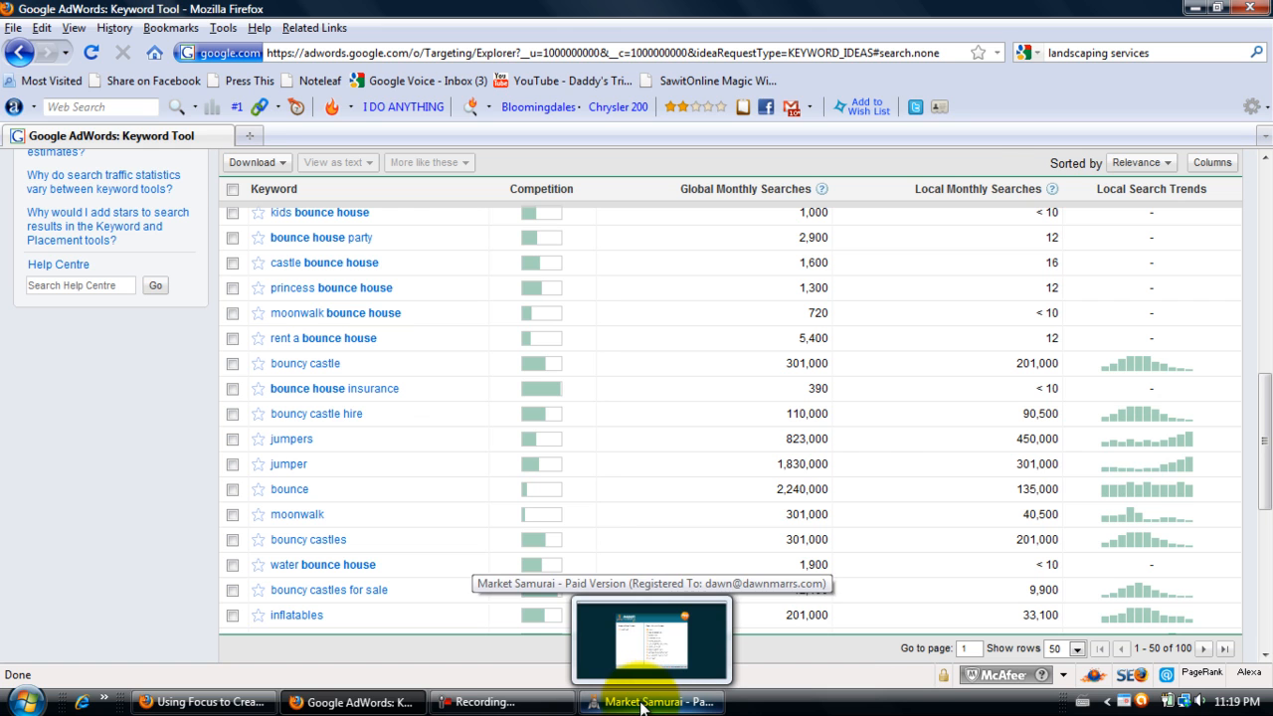
left_click(644, 702)
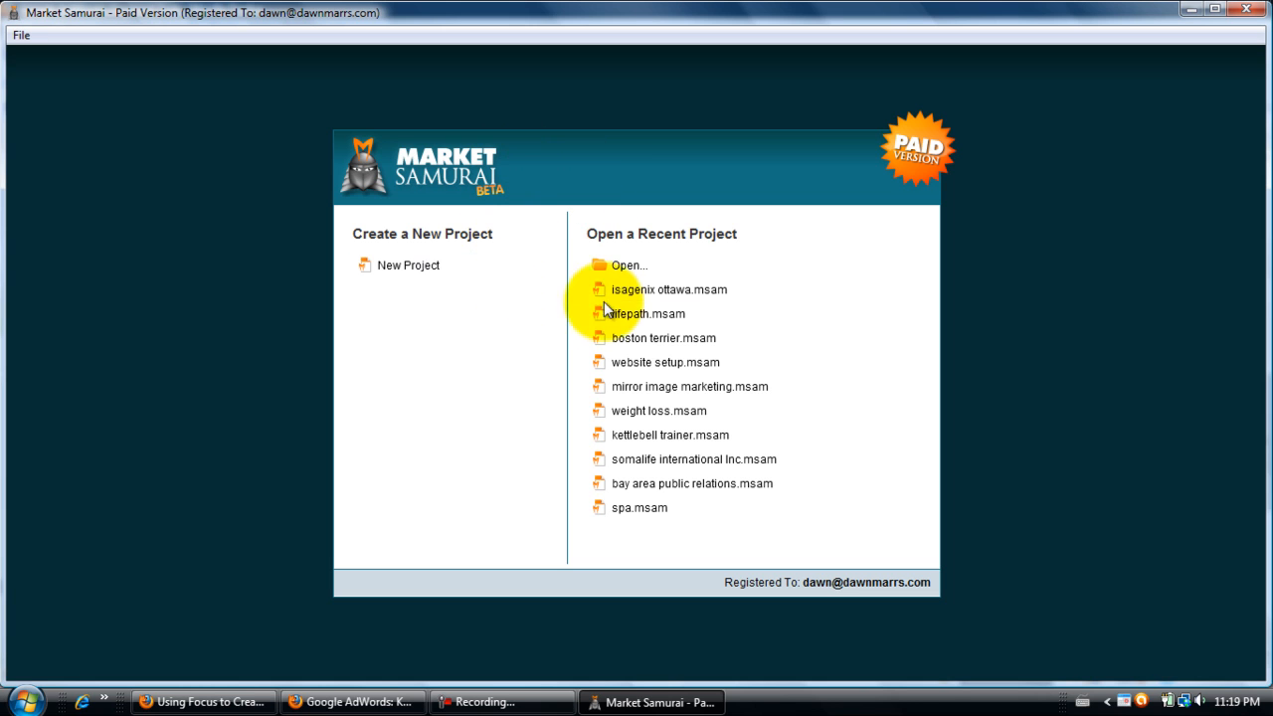
left_click_drag(589, 236, 696, 239)
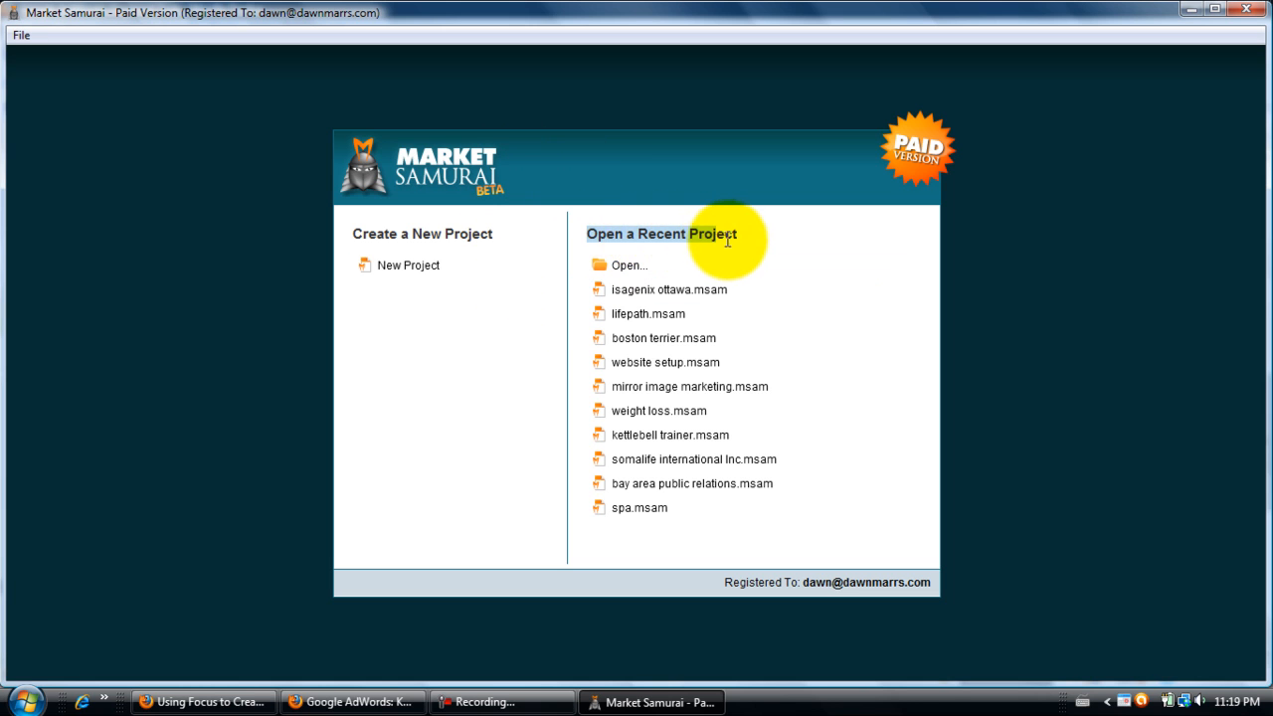
left_click(722, 239)
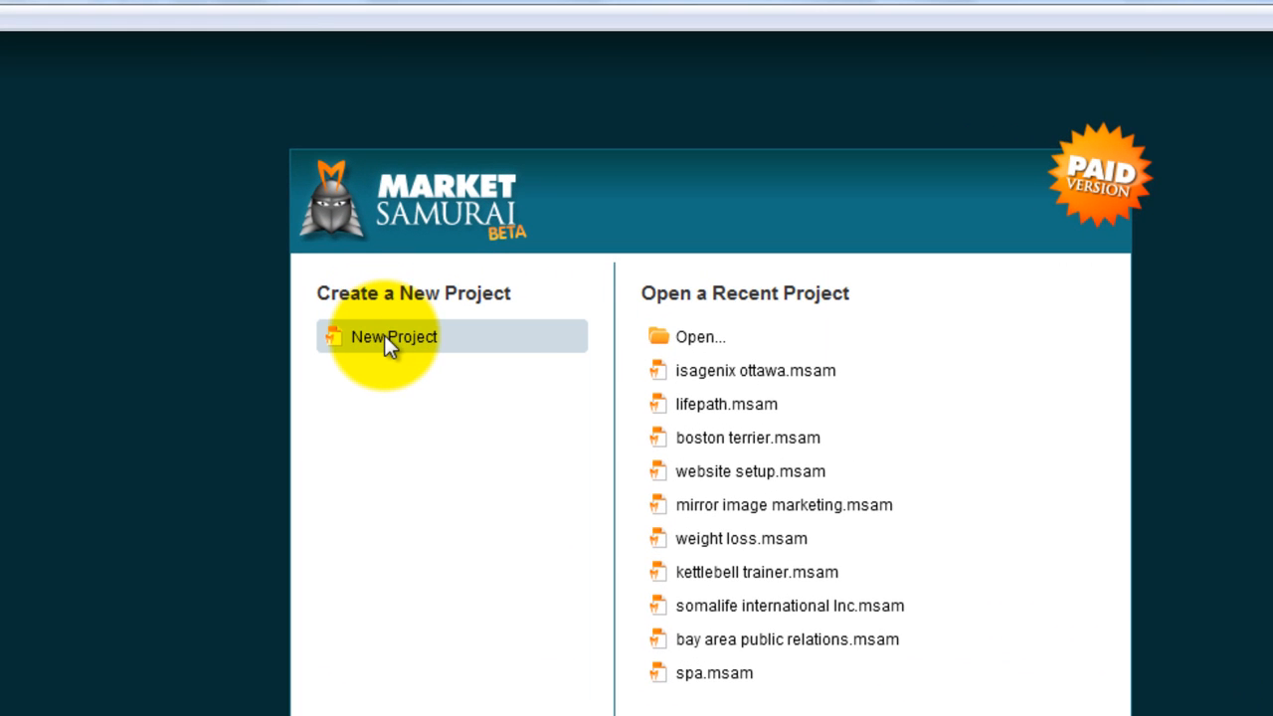
left_click(384, 336)
type("bounce houses")
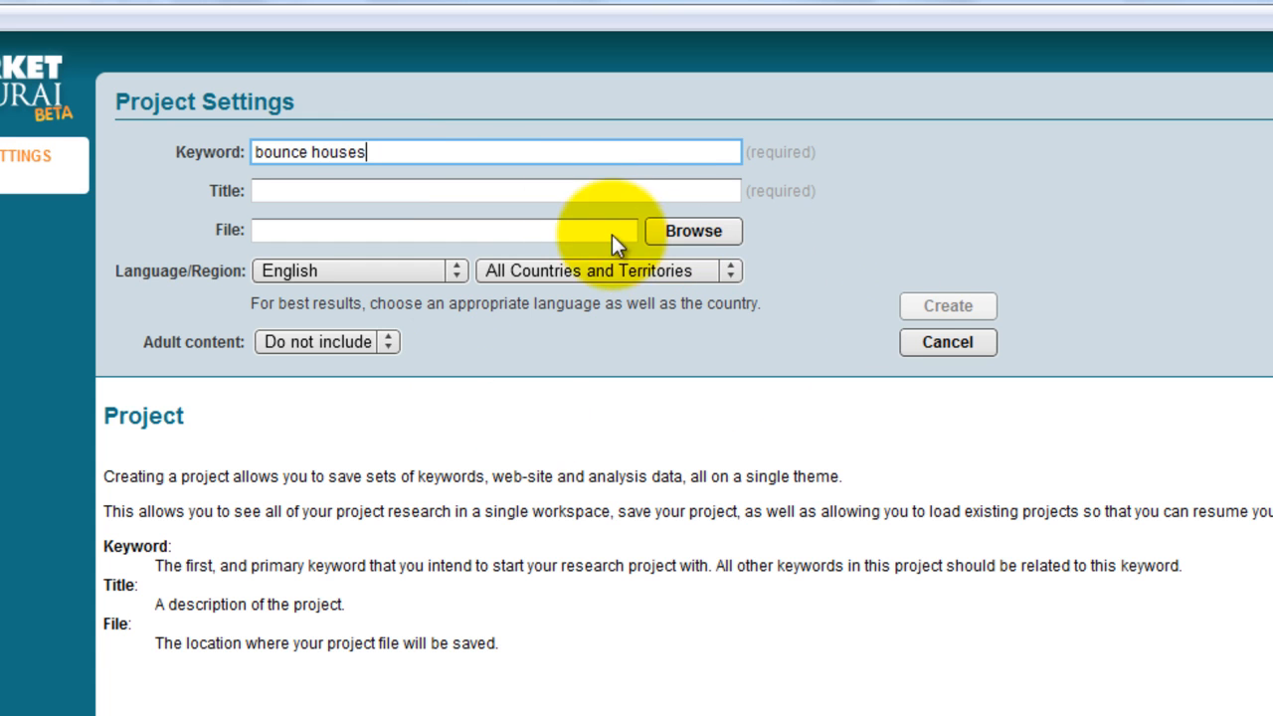
left_click(560, 190)
left_click(925, 308)
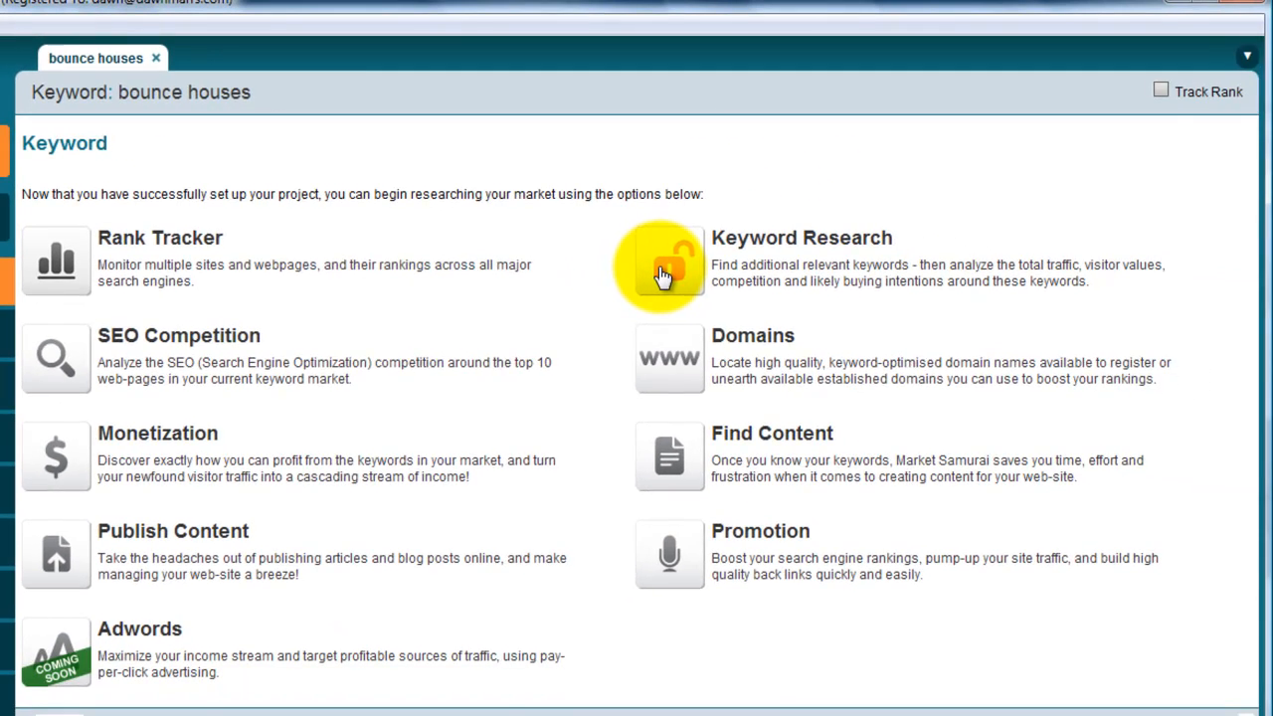
Generate keywords for the bounce houses project in Keyword Research and proceed to analyzing them
left_click(859, 316)
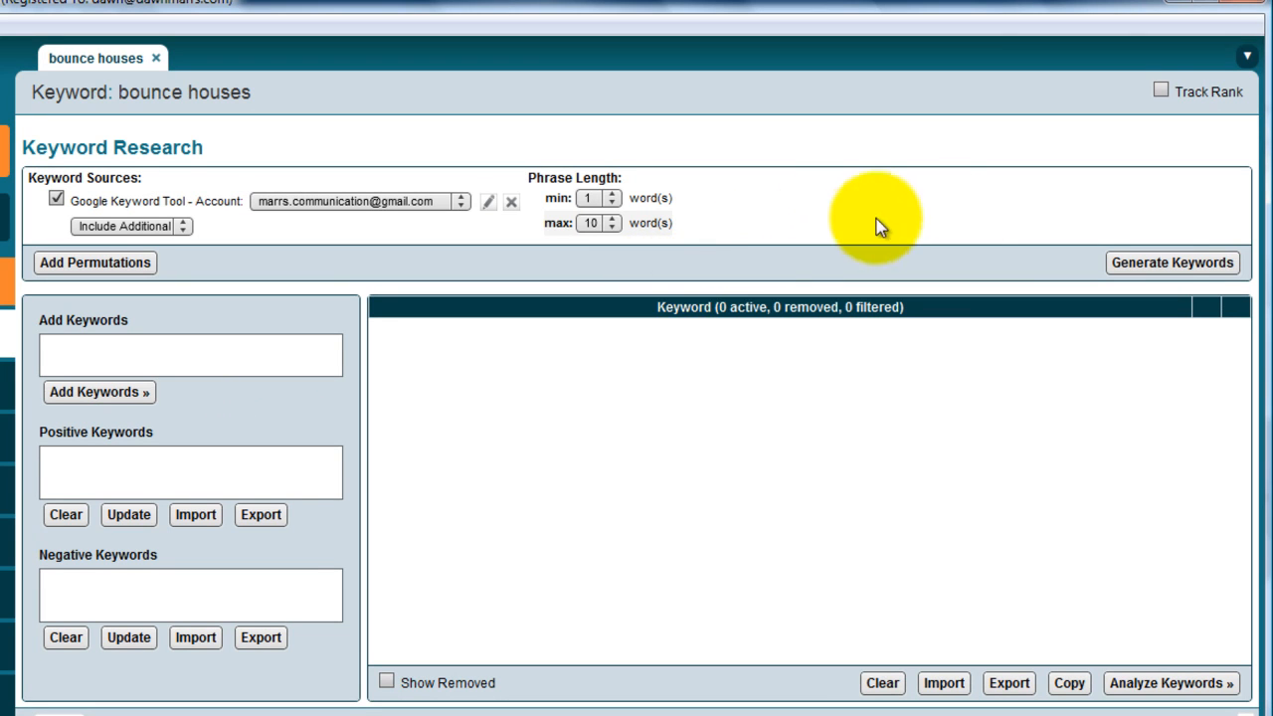
left_click(1158, 274)
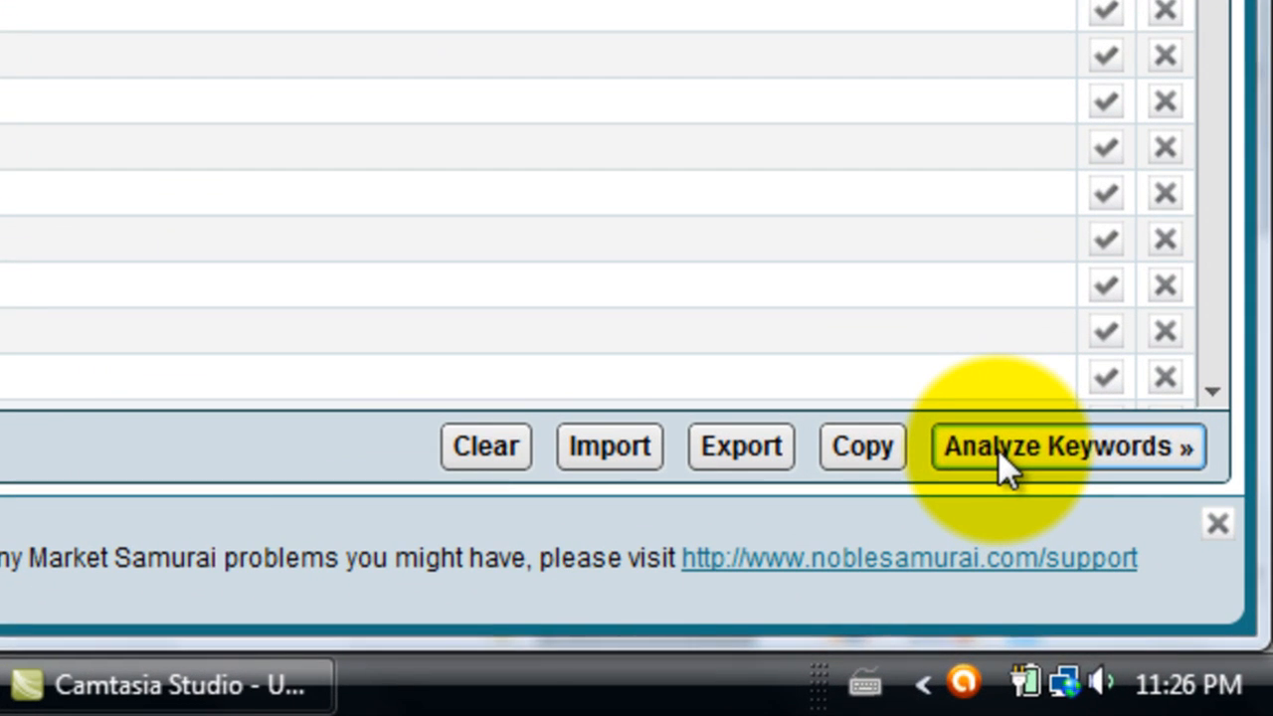
left_click(1155, 603)
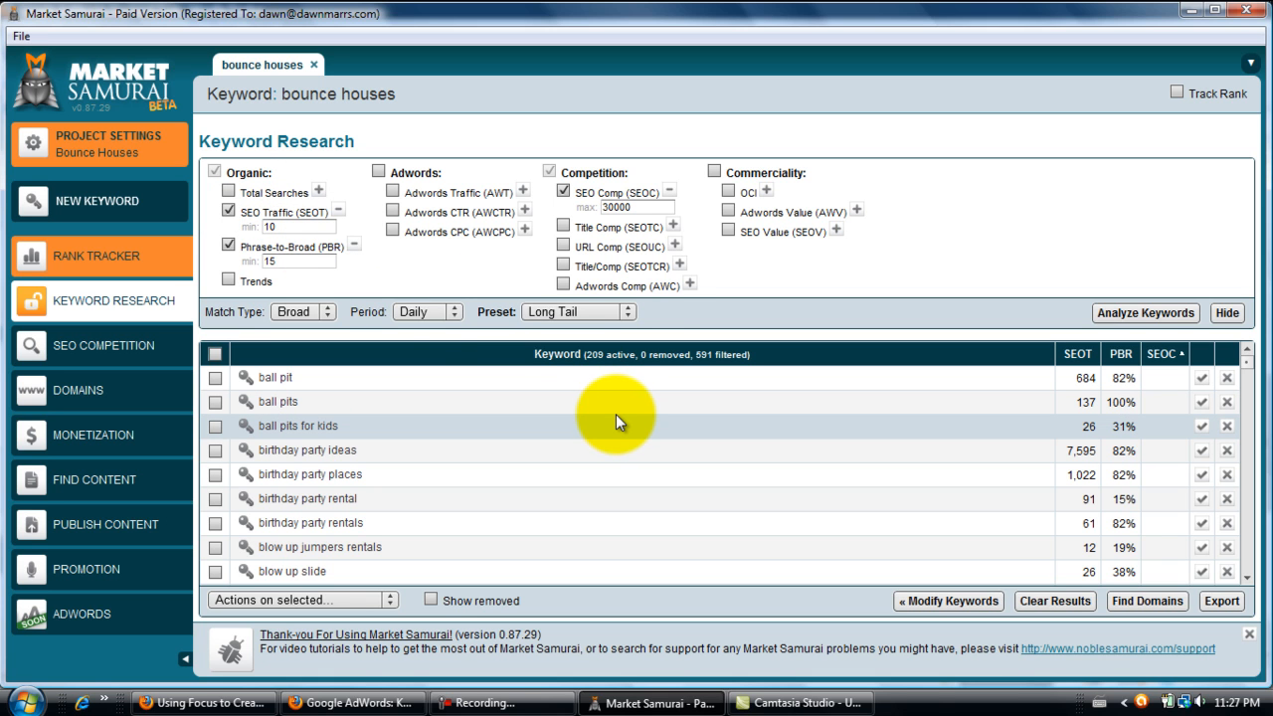
Analyze the generated bounce house keywords using a maximum SEO Comp (SEOC) of 30000
left_click(634, 207)
left_click_drag(630, 207, 605, 208)
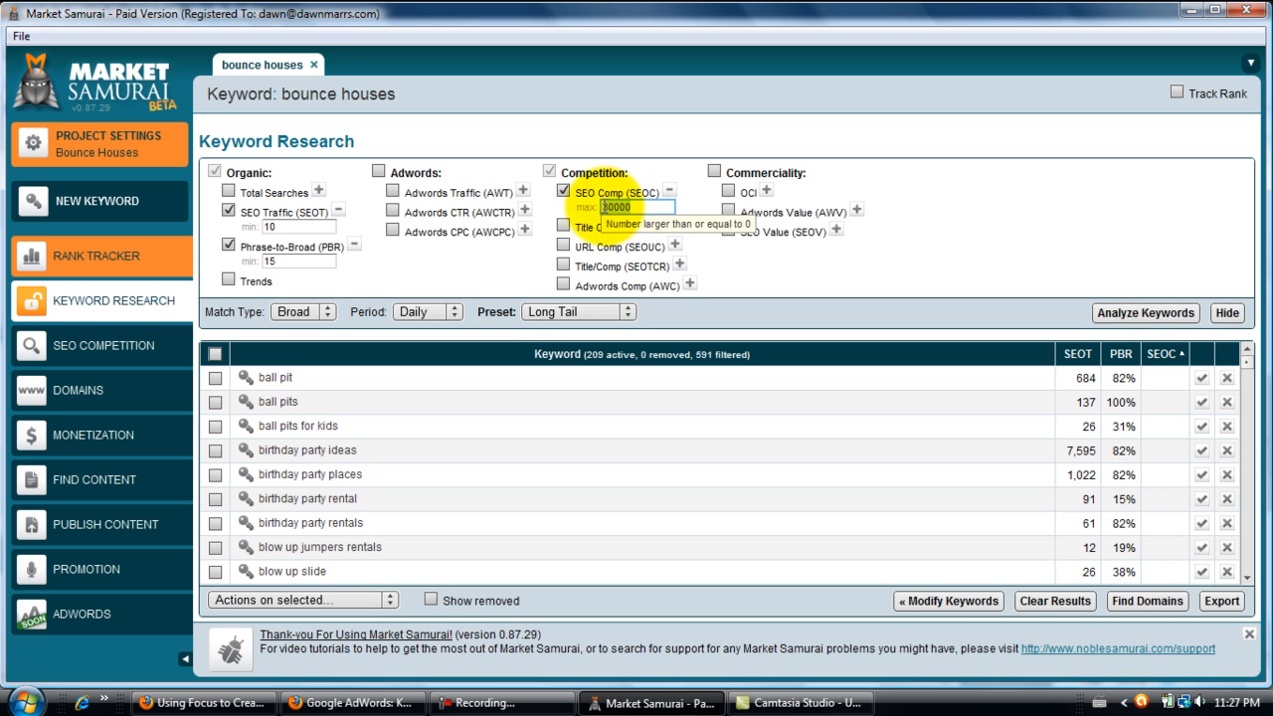
left_click(698, 224)
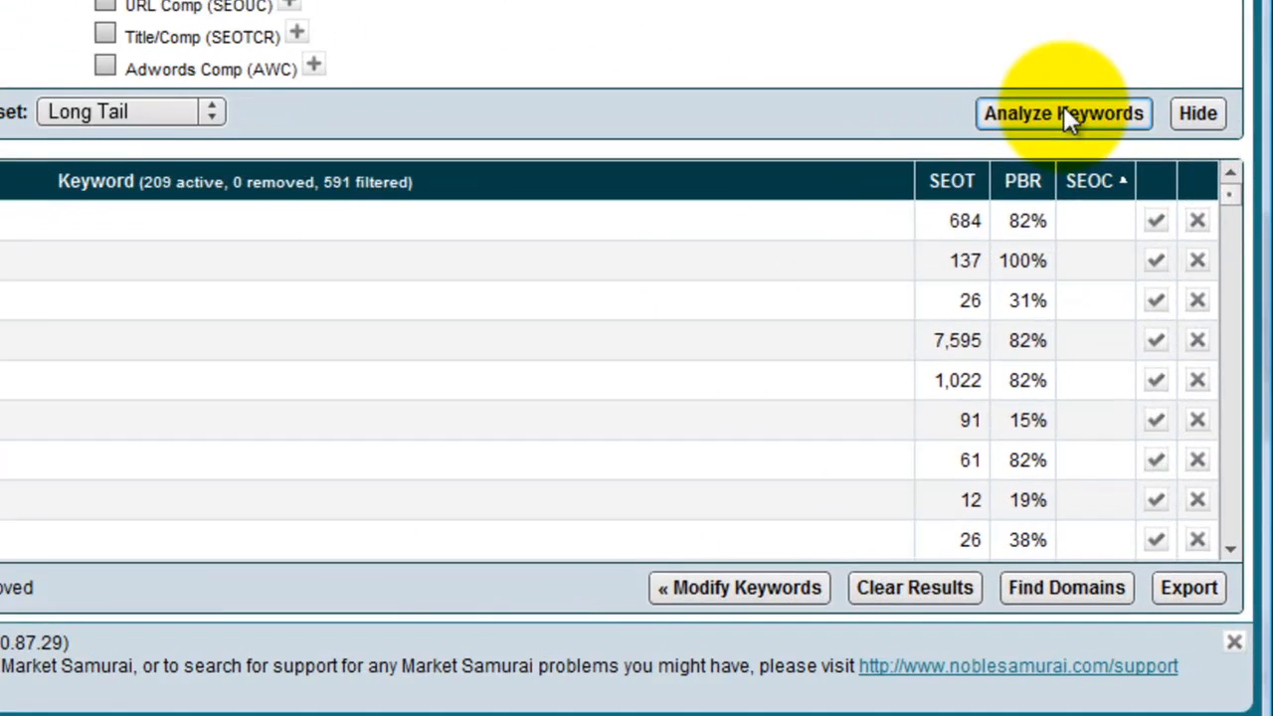
left_click(1144, 308)
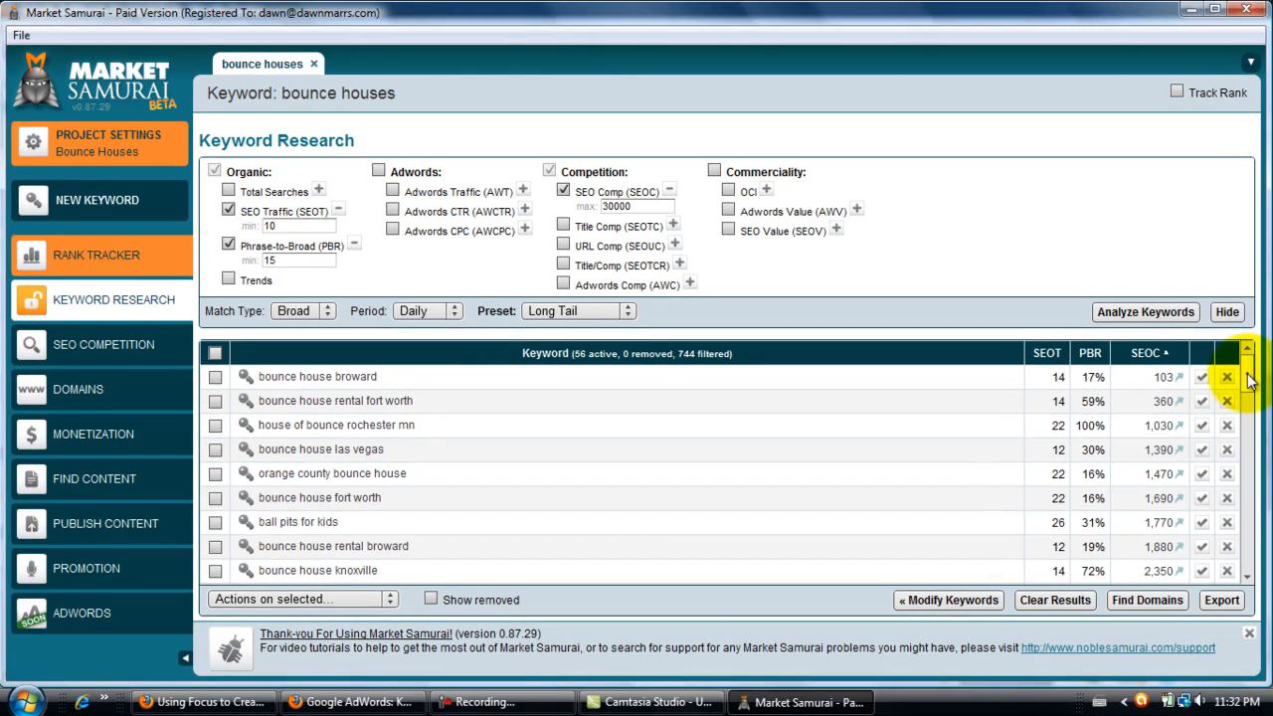
Look through the analyzed keywords and filter them by a minimum SEO Traffic (SEOT) of 80
scroll(1251, 401, "down", 5)
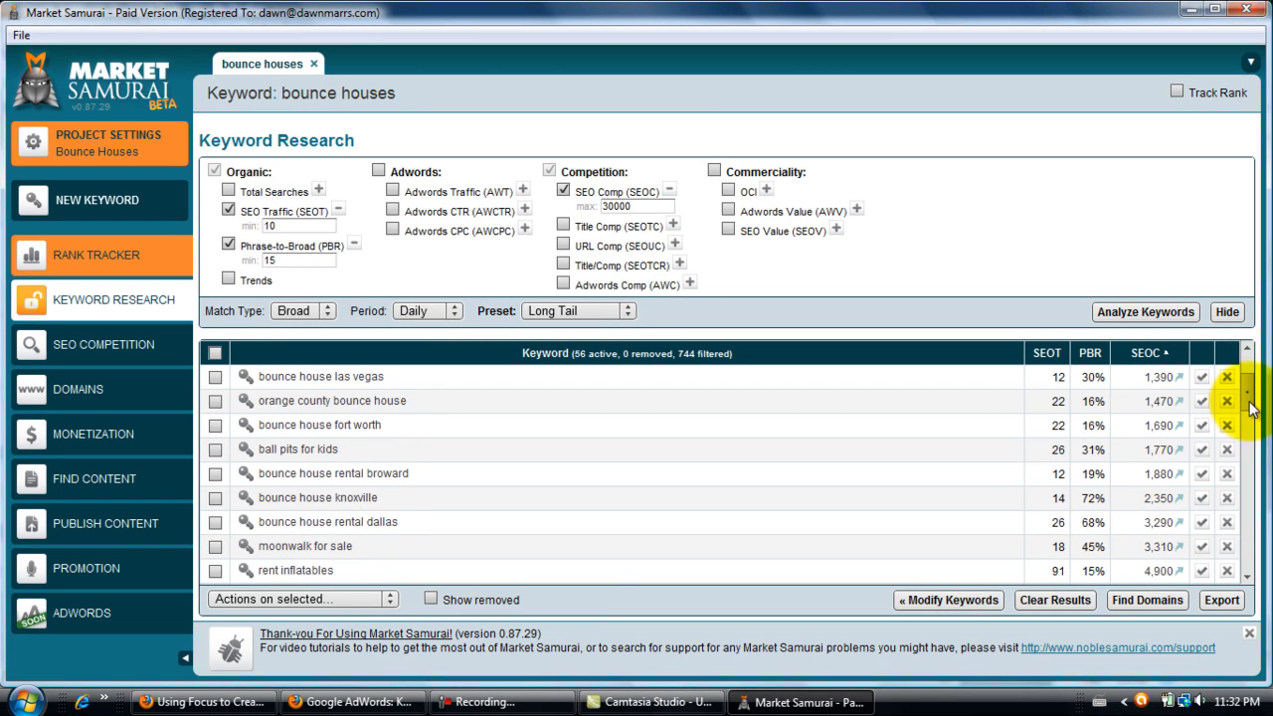
scroll(414, 426, "down", 2)
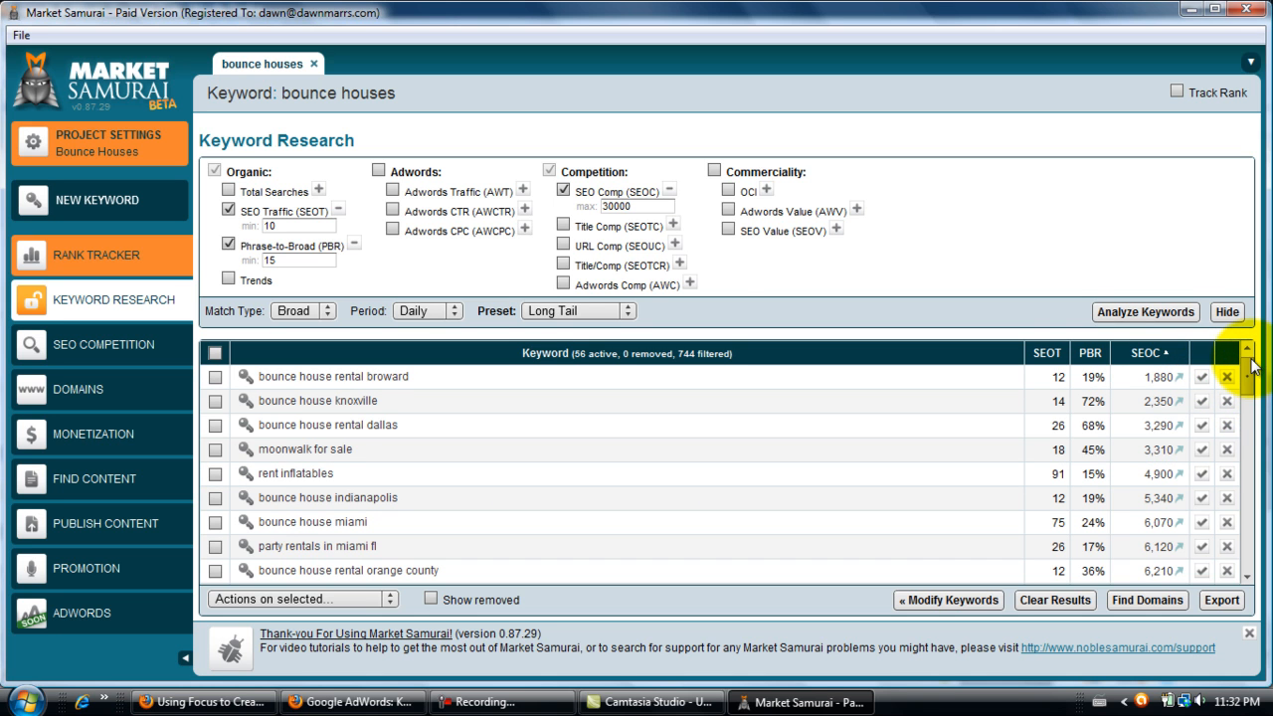
left_click_drag(1252, 365, 1251, 359)
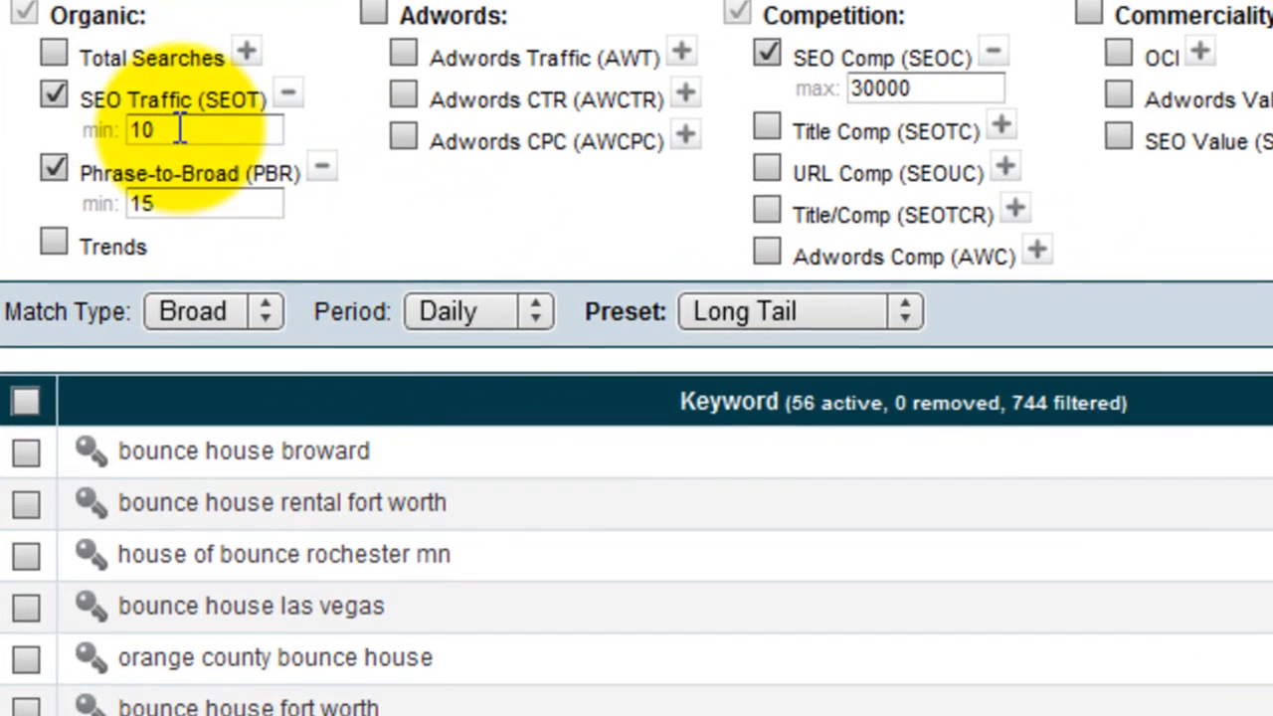
left_click(264, 226)
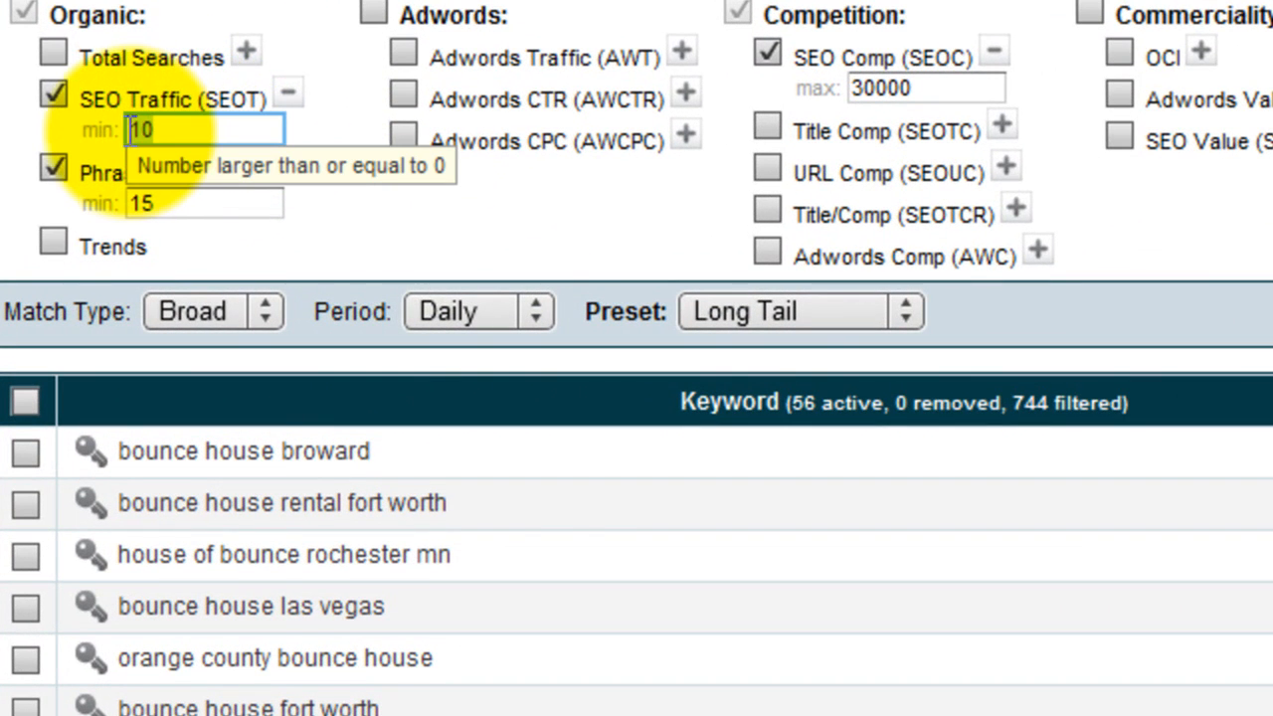
double_click(139, 130)
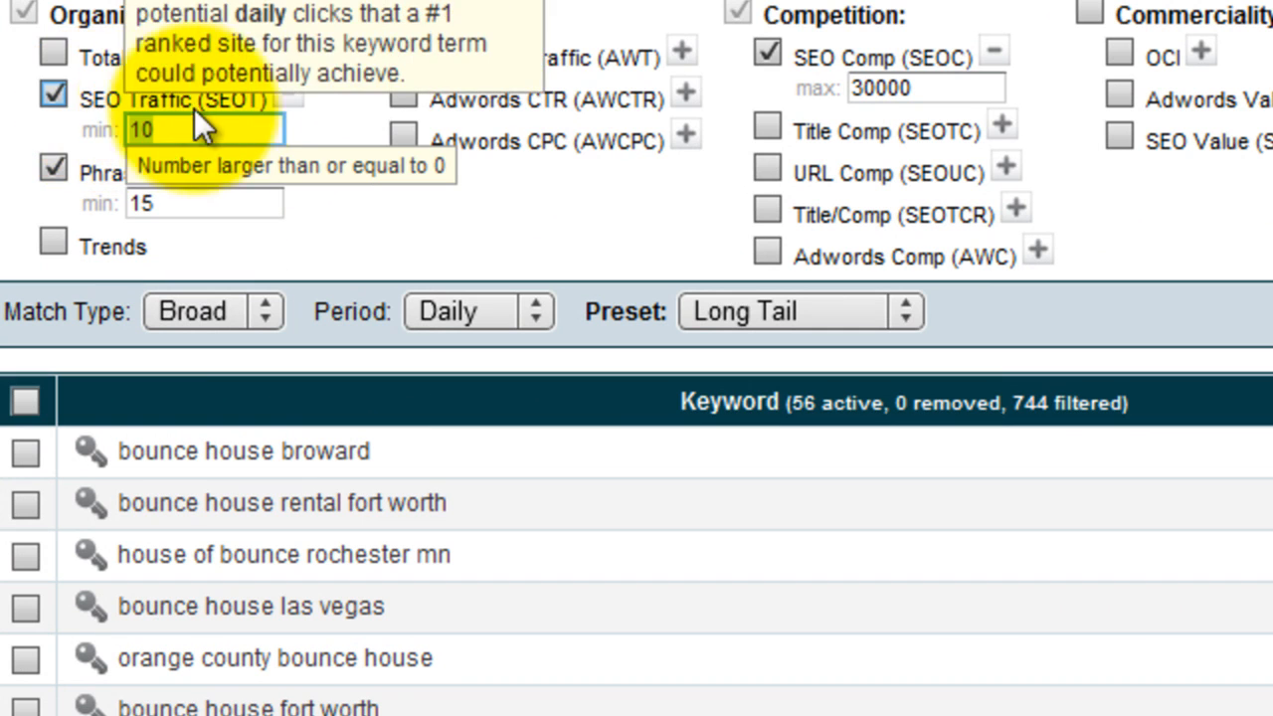
type("80")
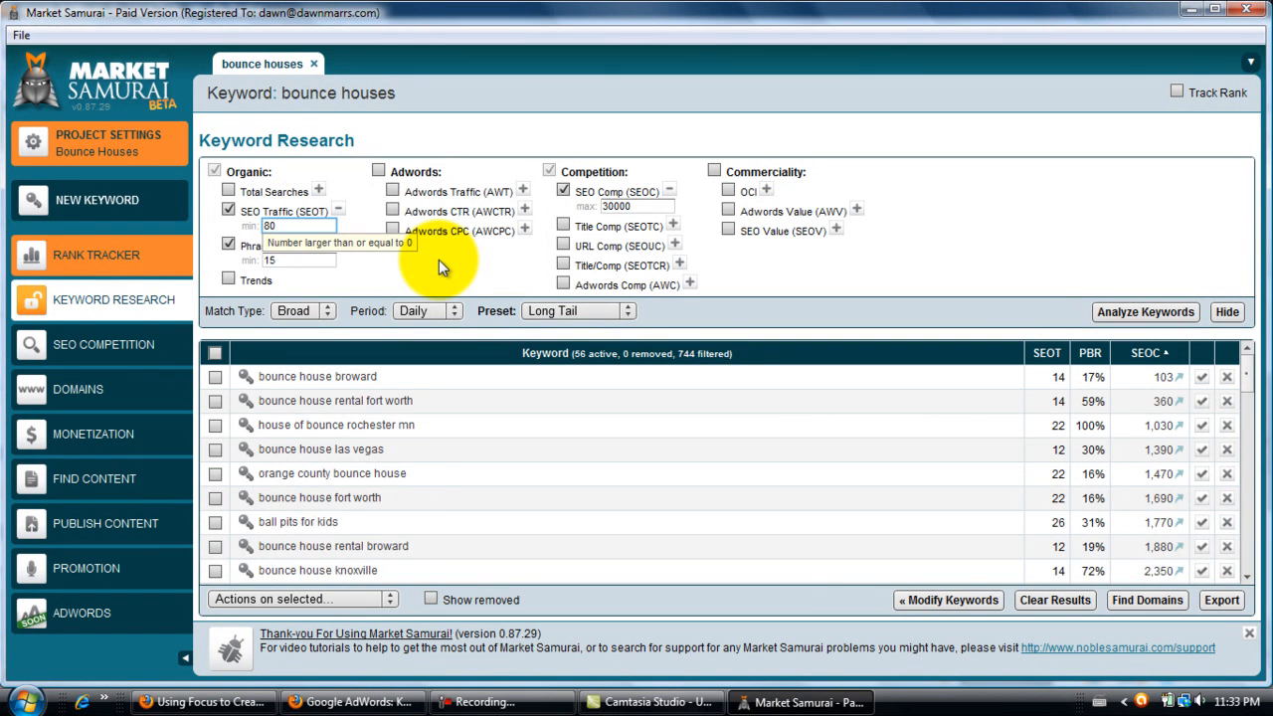
key("Return")
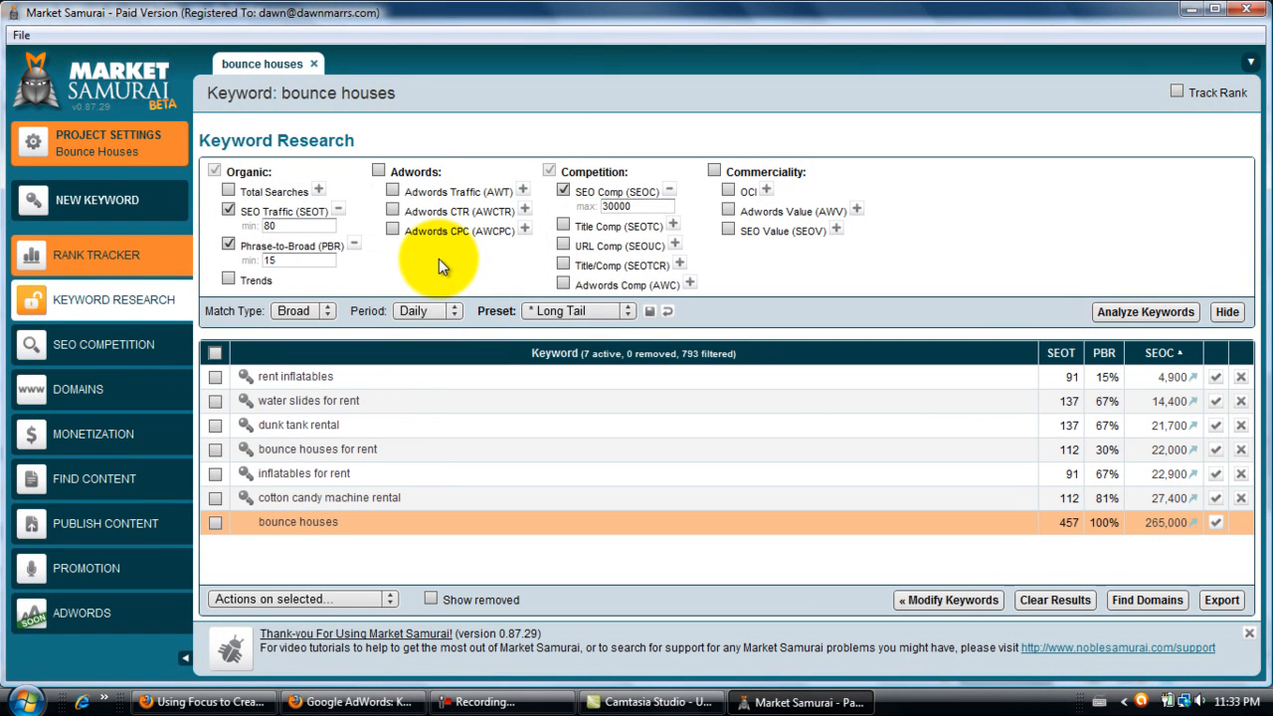